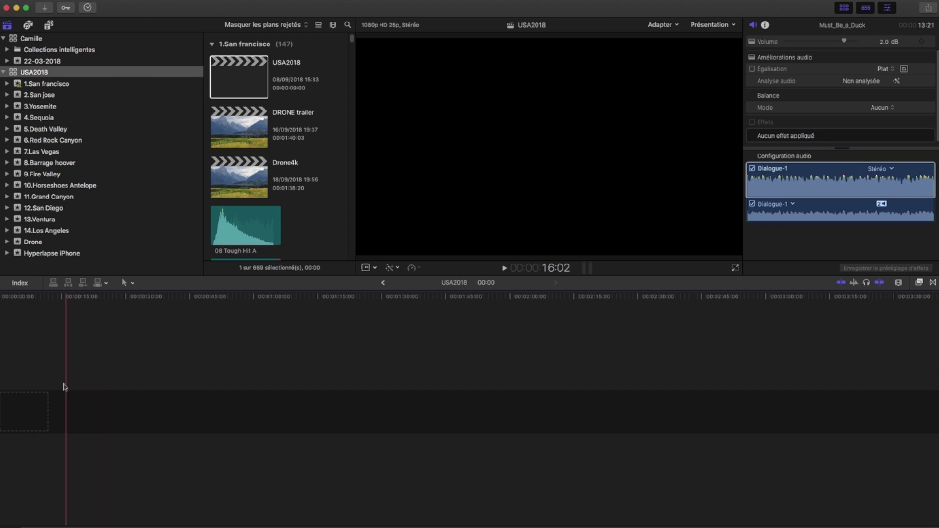
- Place clips P1055699 and P1055700 at the start of the USA2018 timeline
scroll(245, 147, down, 10)
drag(245, 96, 49, 411)
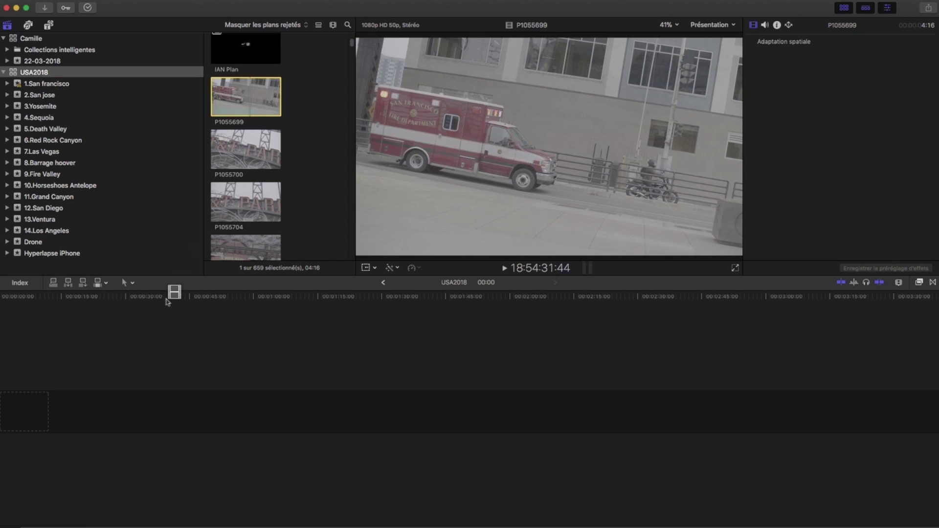
key(Down)
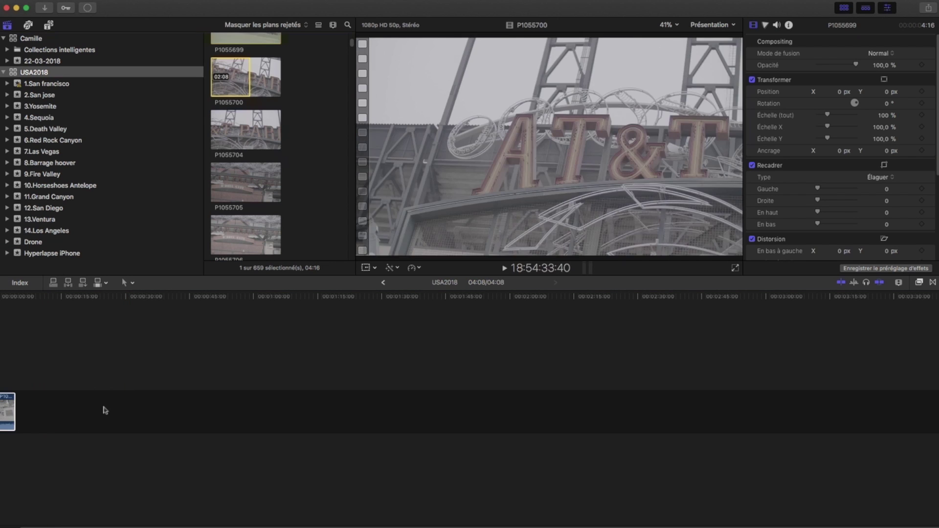
drag(228, 78, 85, 409)
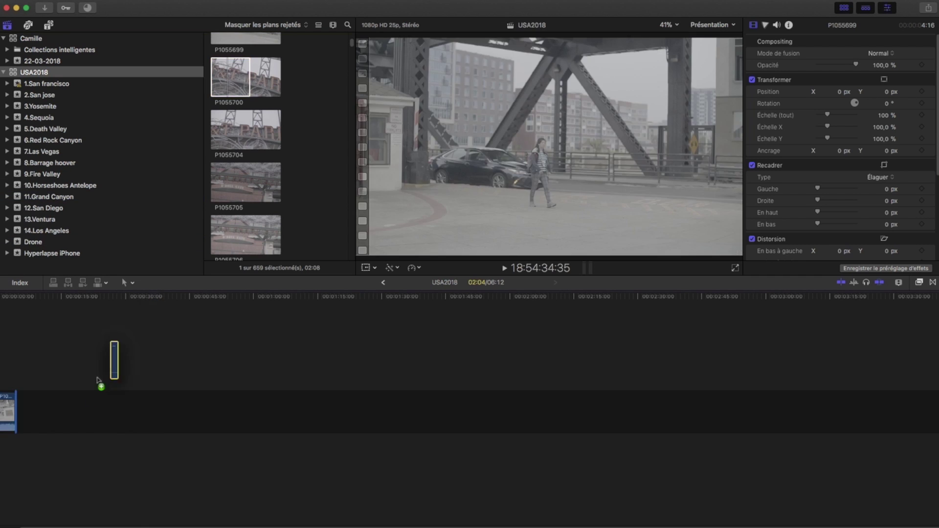
- Mark a range on P1055704 and append P1055705 to the end of the timeline
mouse_move(226, 130)
mouse_down()
mouse_move(259, 131)
mouse_move(132, 402)
mouse_up()
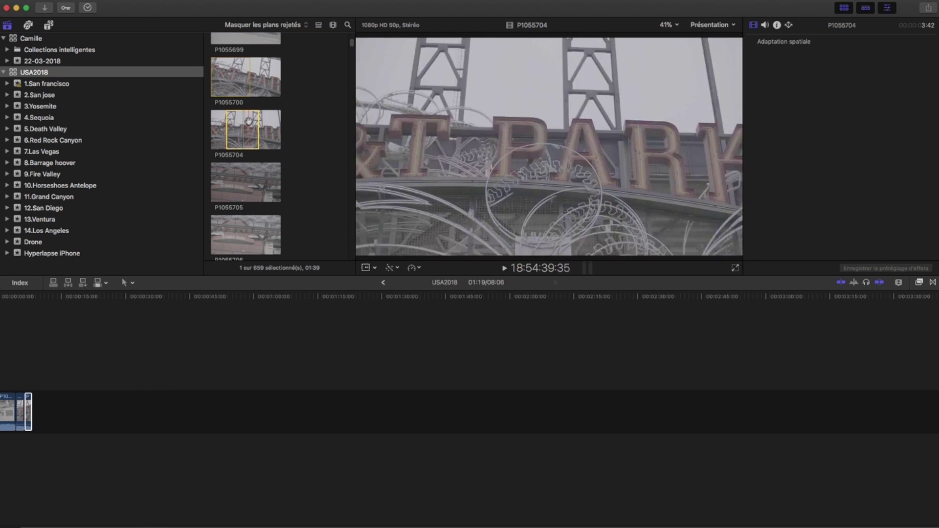
click(244, 182)
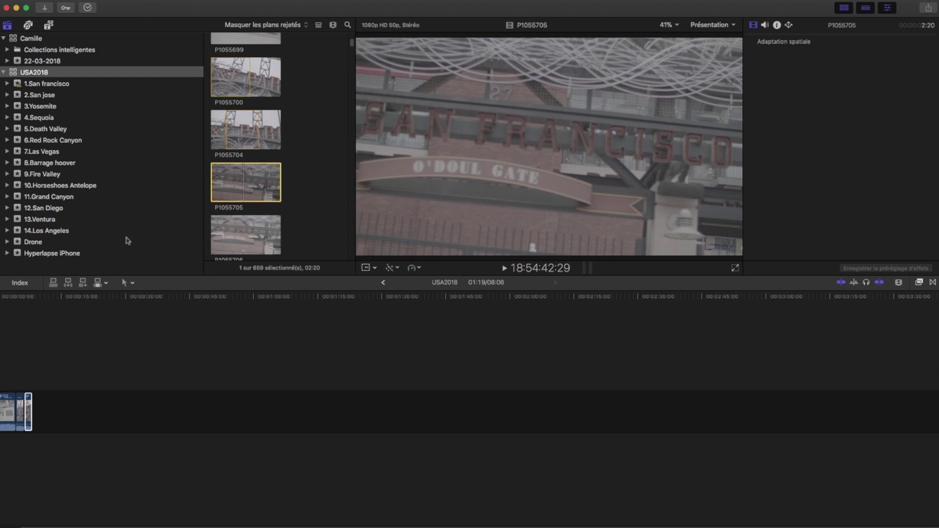
click(99, 285)
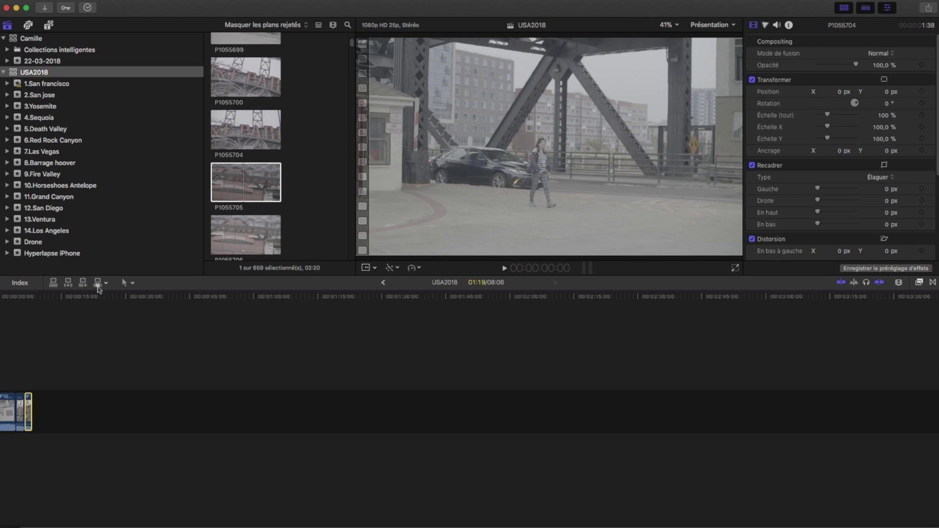
click(35, 371)
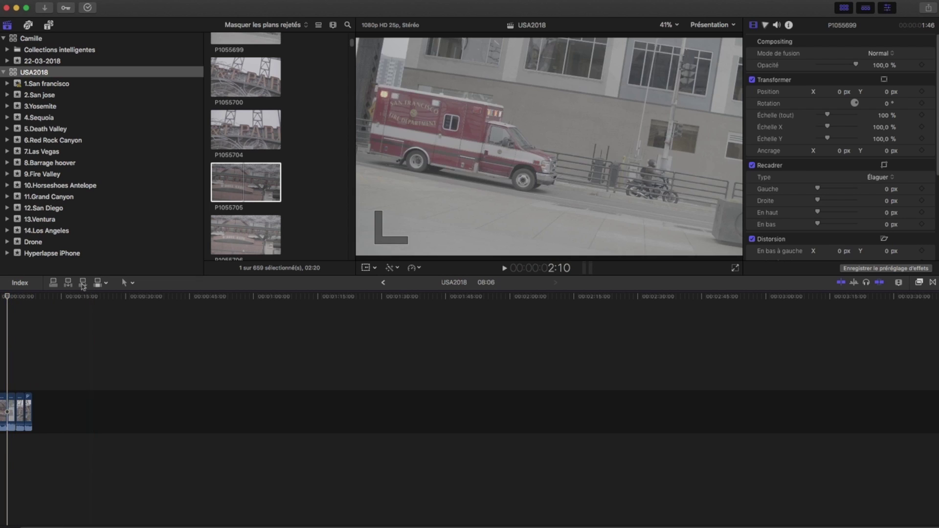
click(83, 283)
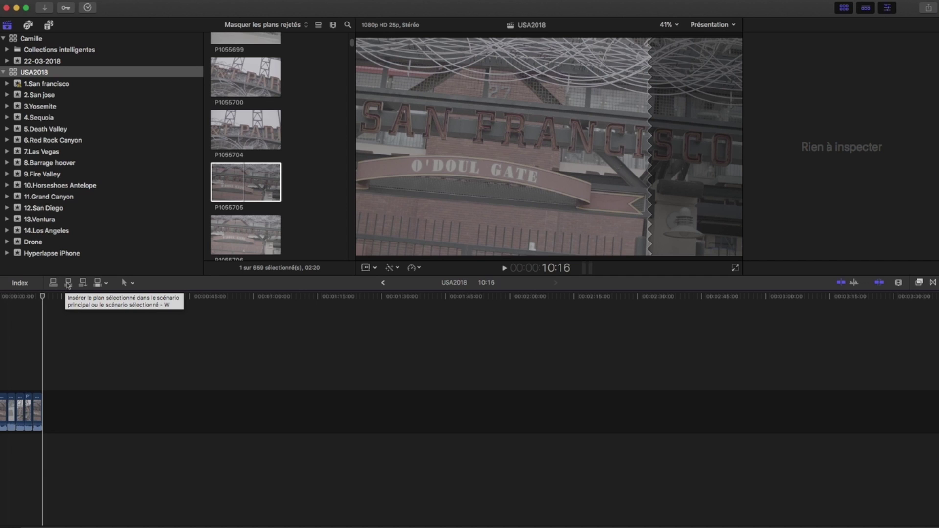
- Insert another copy of P1055705 and delete the leftover gap clip
click(68, 284)
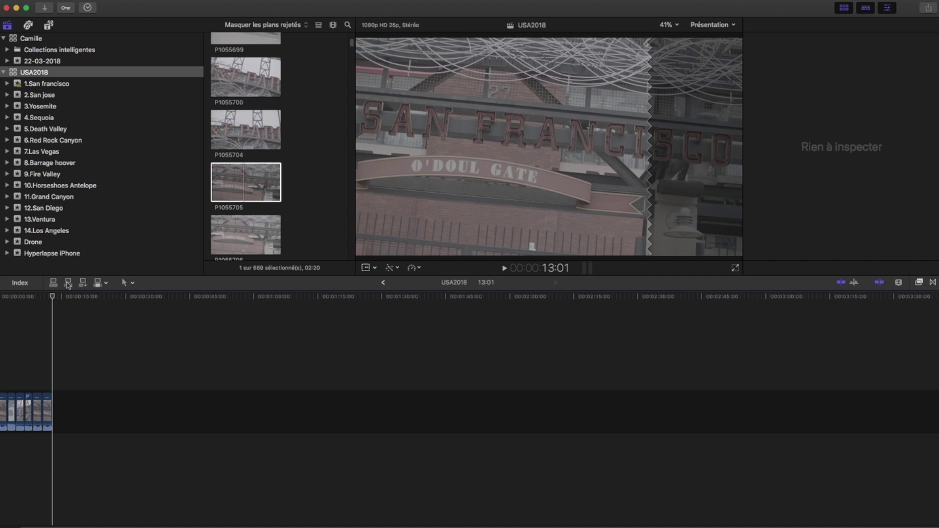
click(55, 283)
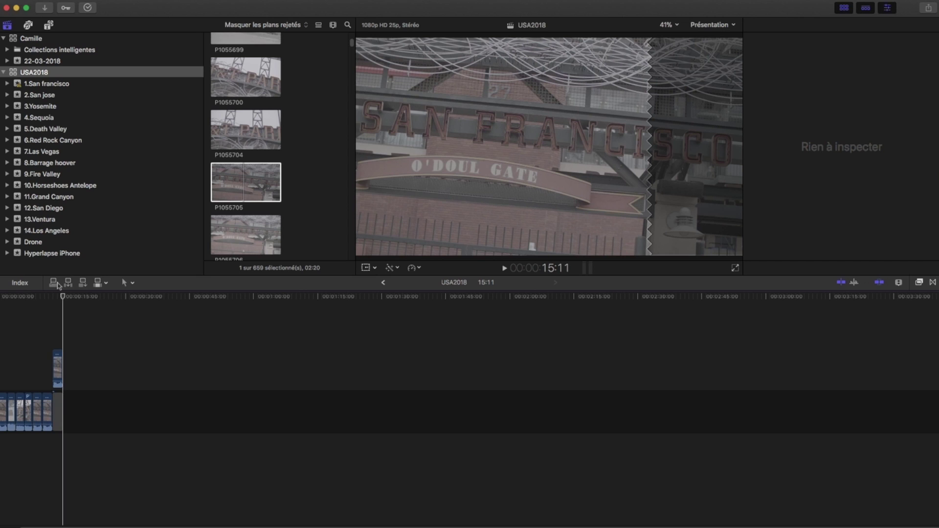
click(57, 410)
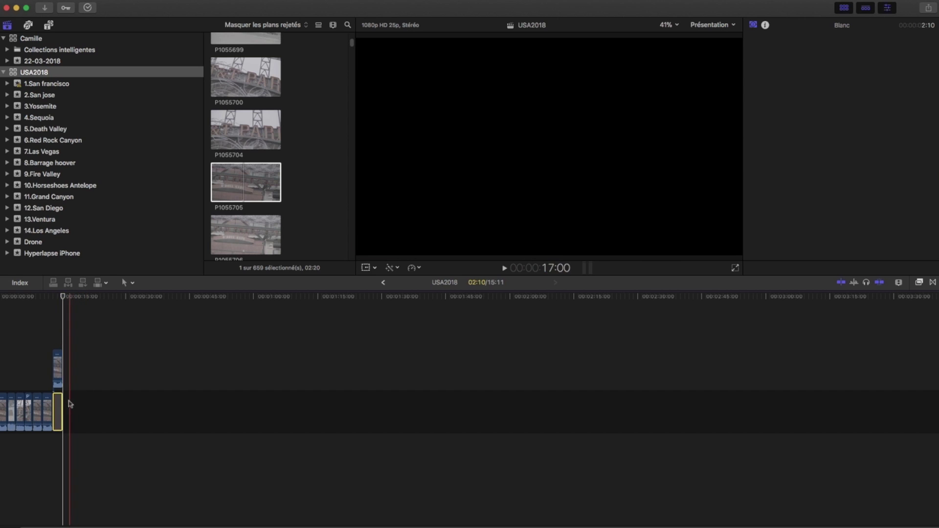
key(Delete)
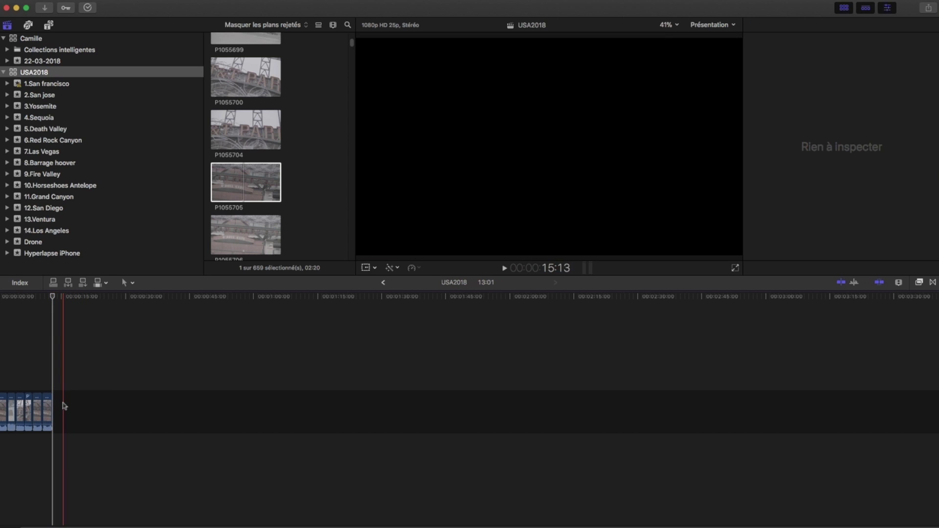
- Zoom into the timeline and trim the end of the first clip shorter
key(z)
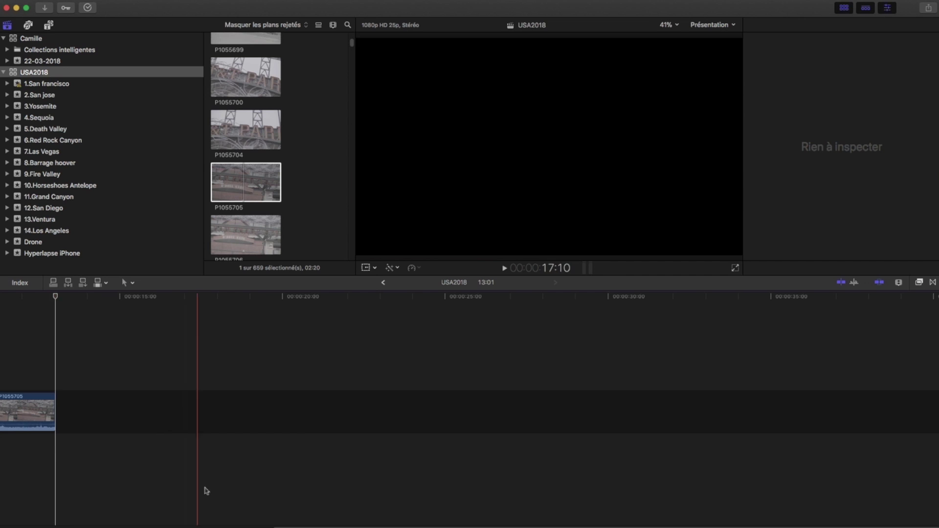
click(204, 489)
key(a)
drag(96, 408, 68, 404)
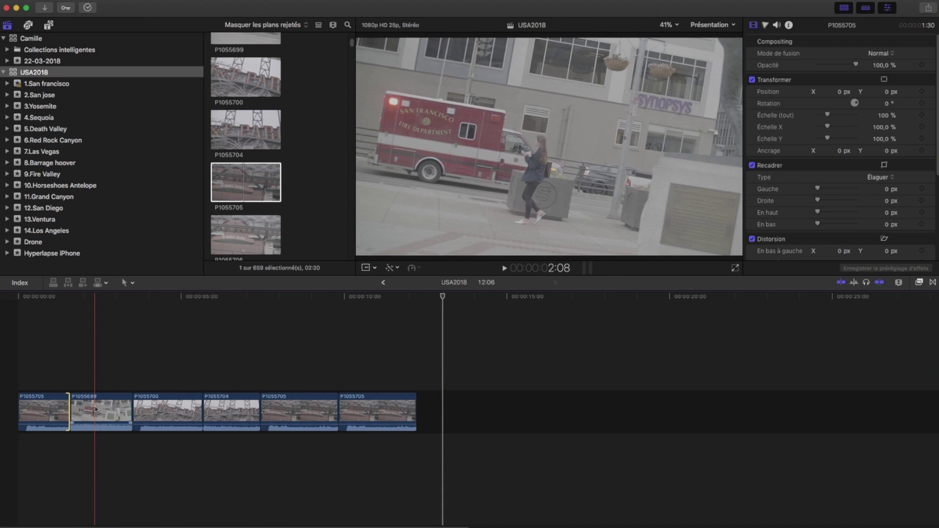
- Detach P1055699's audio, extend it under the first clip, and shorten the opening P1055705 further
right_click(96, 410)
click(110, 430)
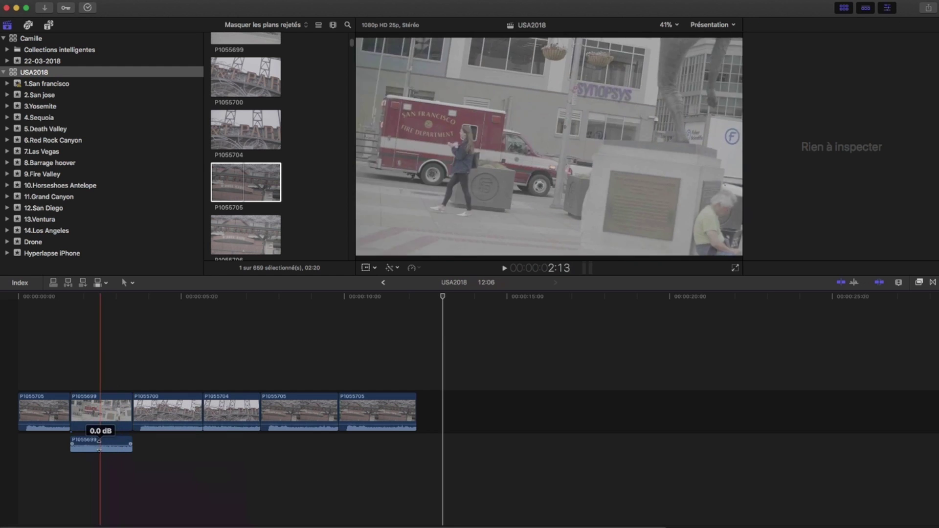
drag(72, 444, 18, 444)
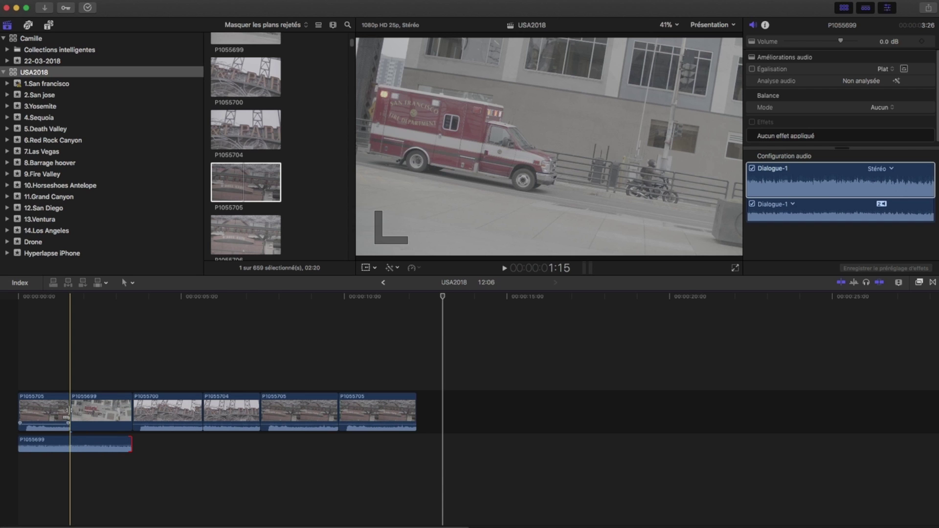
drag(67, 425, 62, 424)
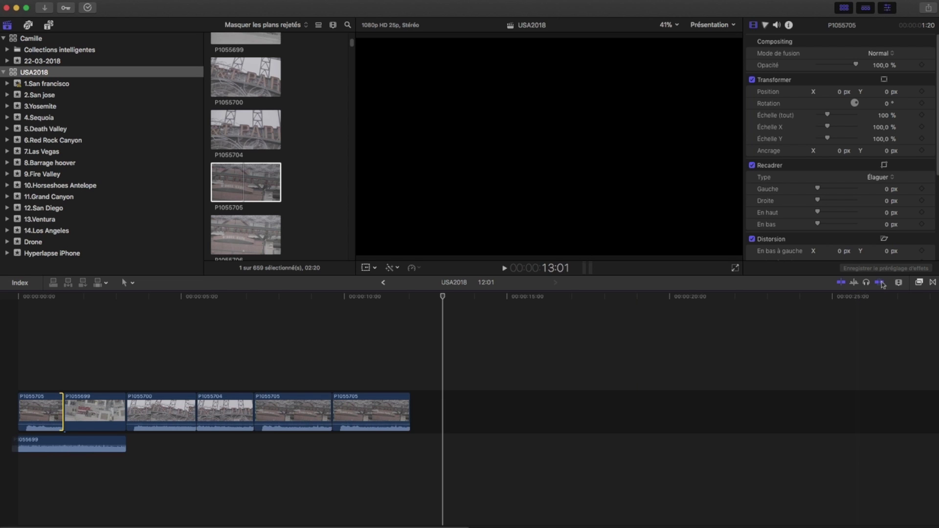
- Turn snapping off, marquee-select every timeline clip and delete them
click(881, 283)
click(388, 413)
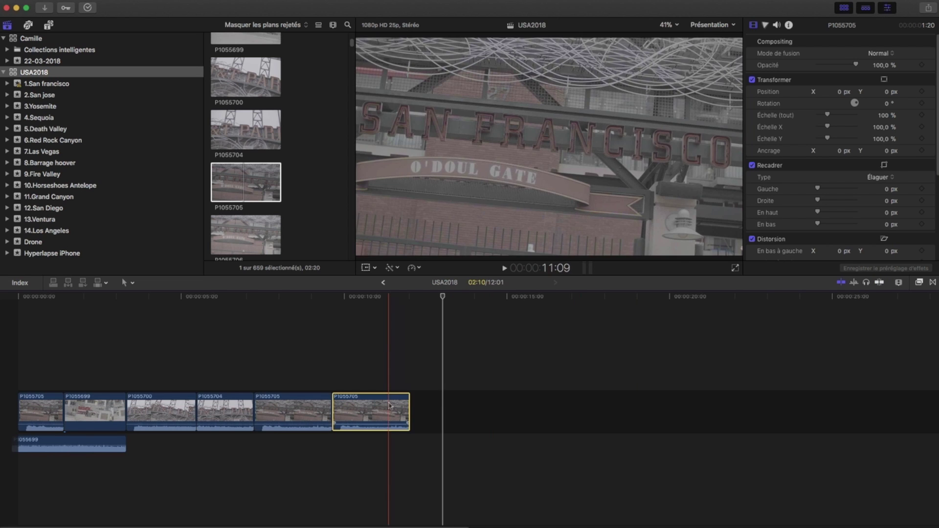
drag(386, 411, 673, 408)
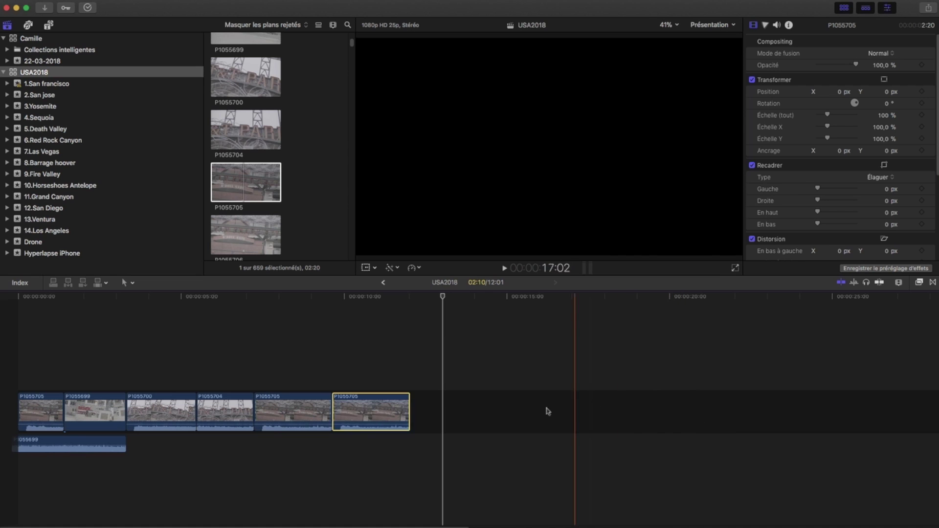
drag(409, 411, 522, 399)
drag(523, 359, 30, 473)
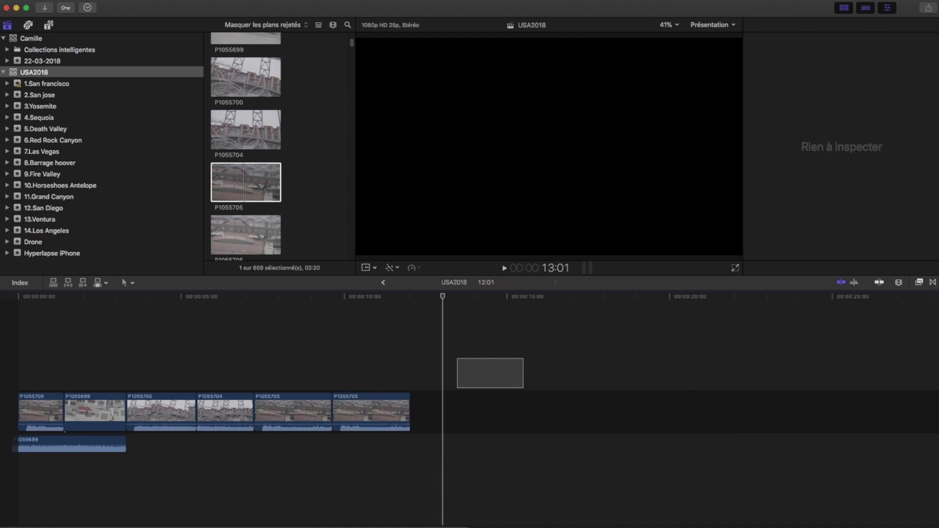
key(Delete)
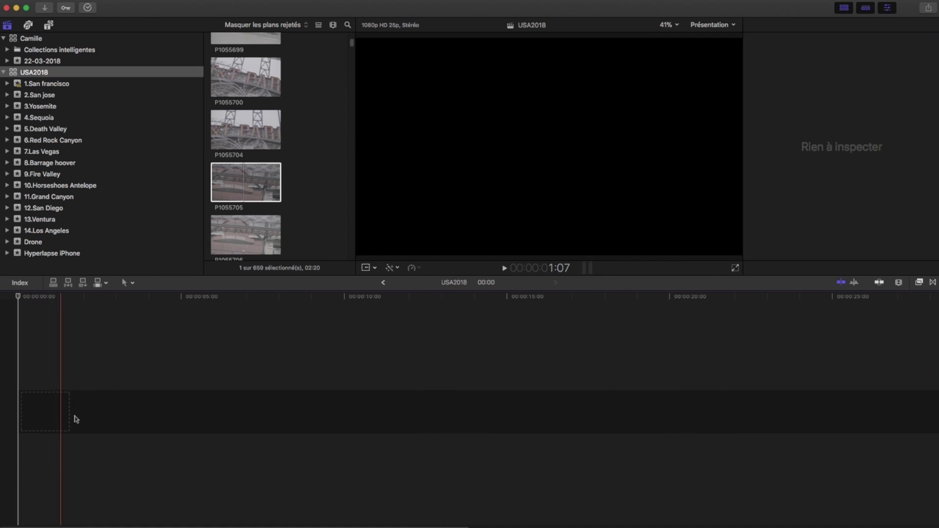
- Delete the two re-added P1055705 clips and the leftover gap, leaving the timeline empty
drag(216, 177, 79, 406)
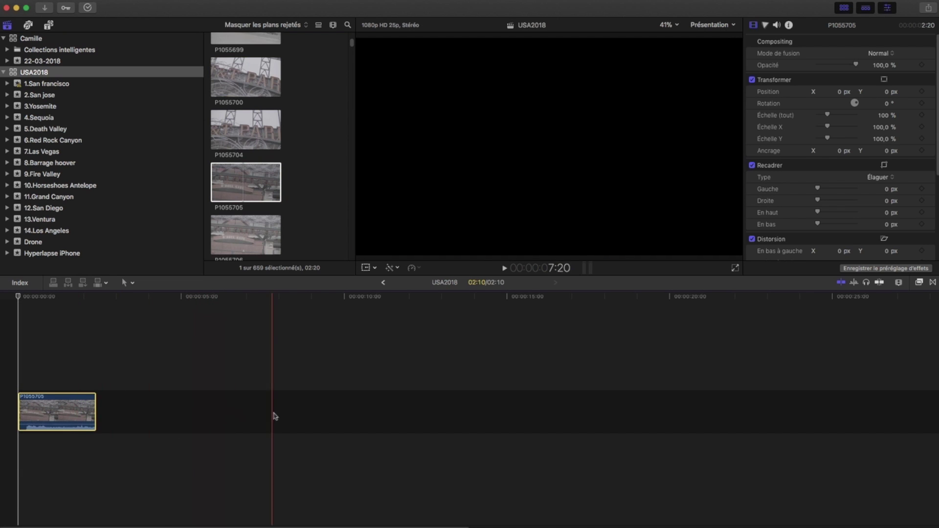
key(d)
click(83, 414)
key(Delete)
click(259, 416)
key(Delete)
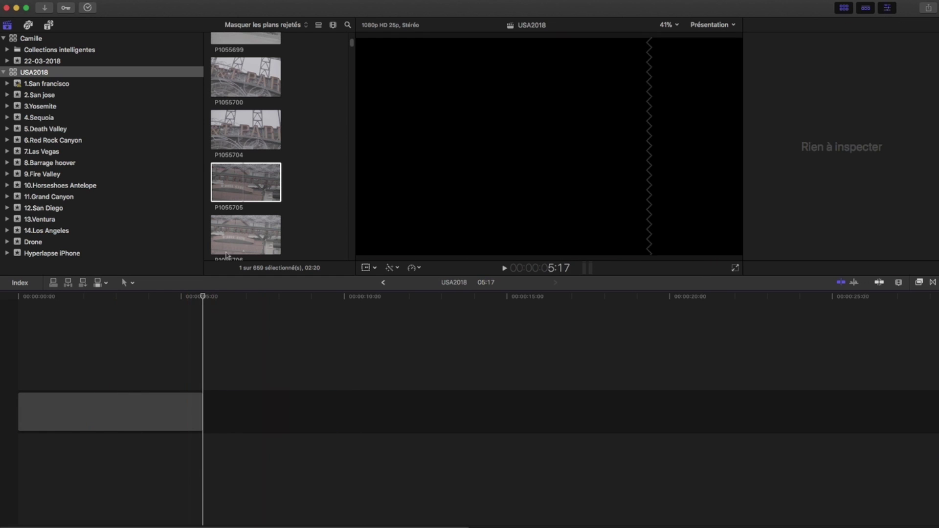
click(145, 407)
key(Delete)
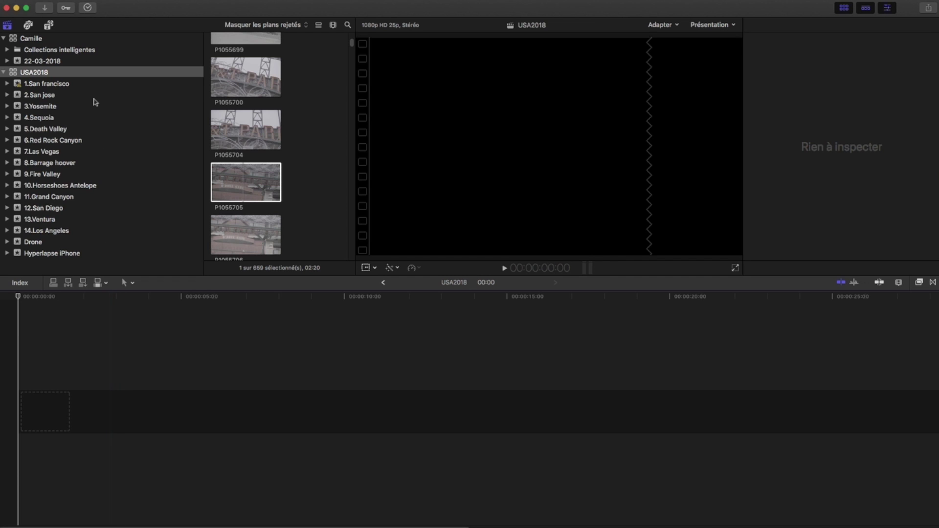
- Add the black Personnalisé solid generator to the timeline and trim it to 20:01
click(50, 25)
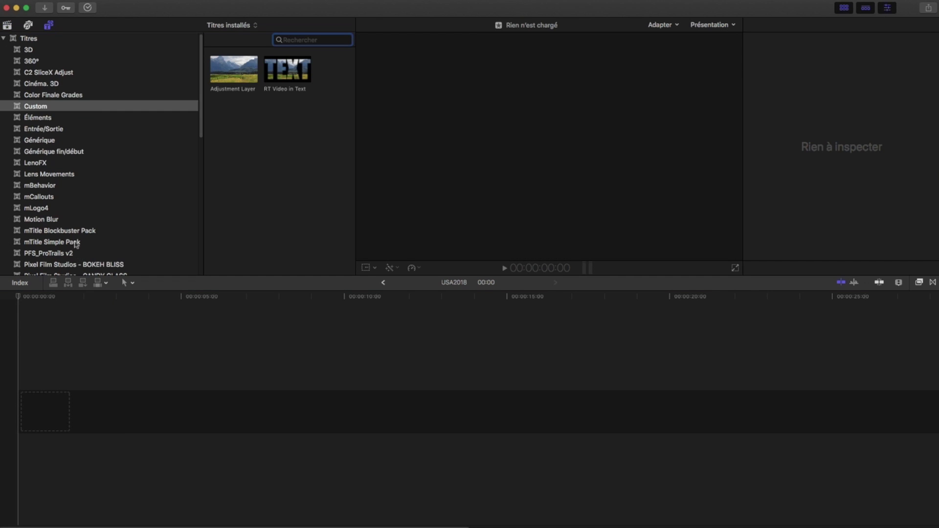
scroll(76, 244, down, 10)
click(4, 270)
scroll(50, 270, down, 5)
click(30, 270)
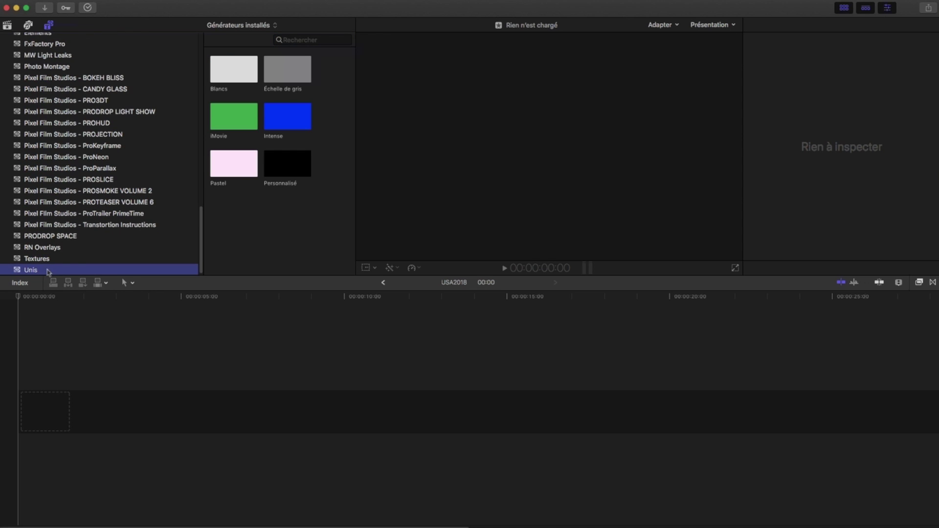
drag(290, 163, 27, 431)
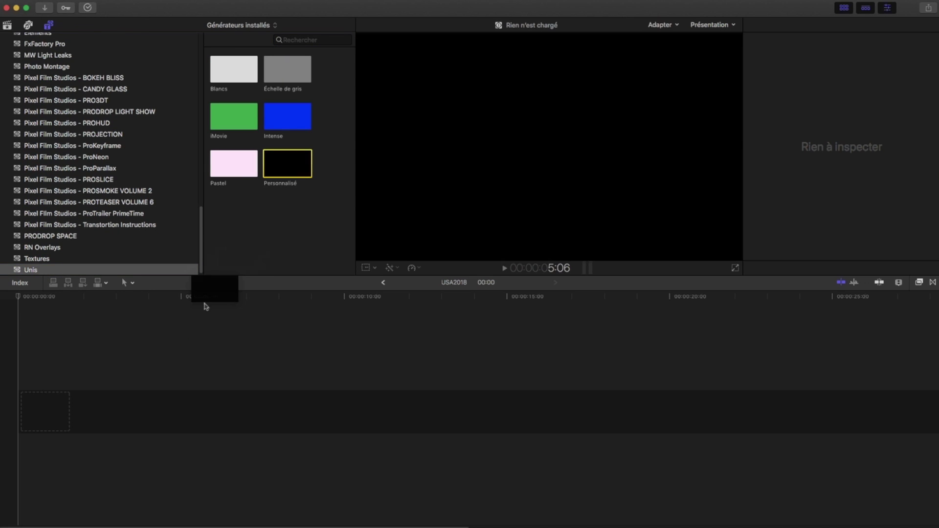
drag(345, 411, 728, 411)
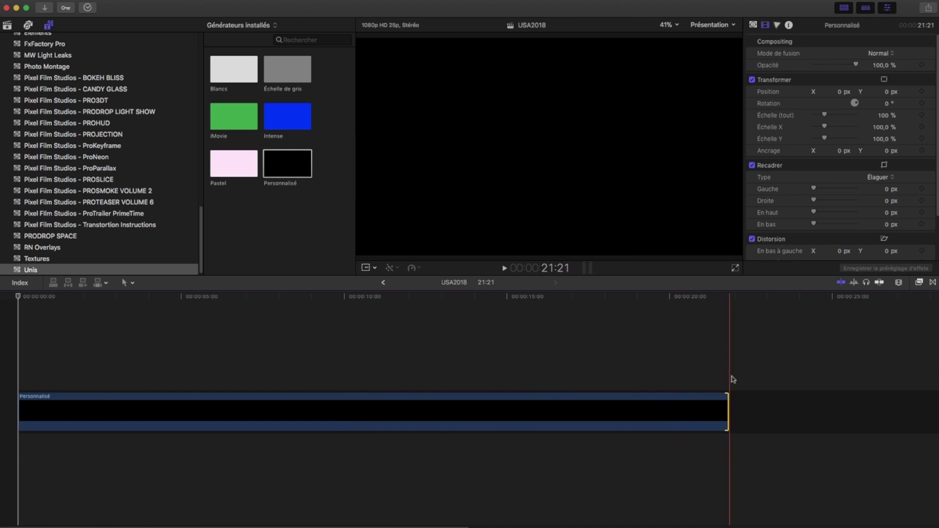
drag(726, 401, 669, 400)
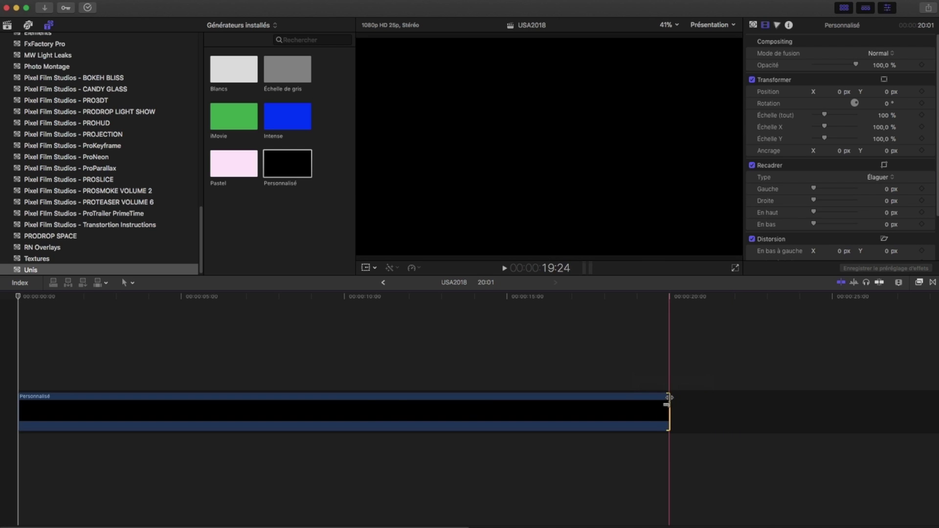
- Add IMG_6547 at the timeline start and position IMG_6658 above, overlapping its end
click(8, 26)
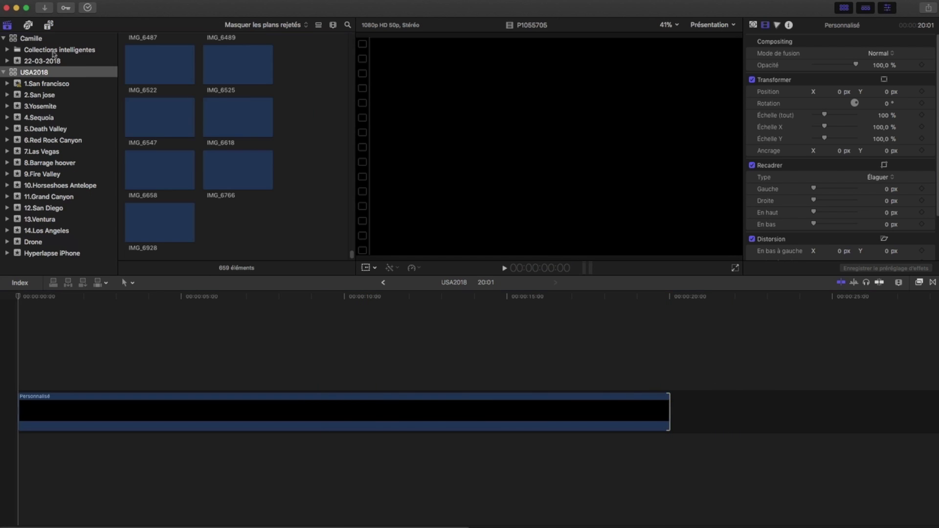
drag(162, 114, 12, 355)
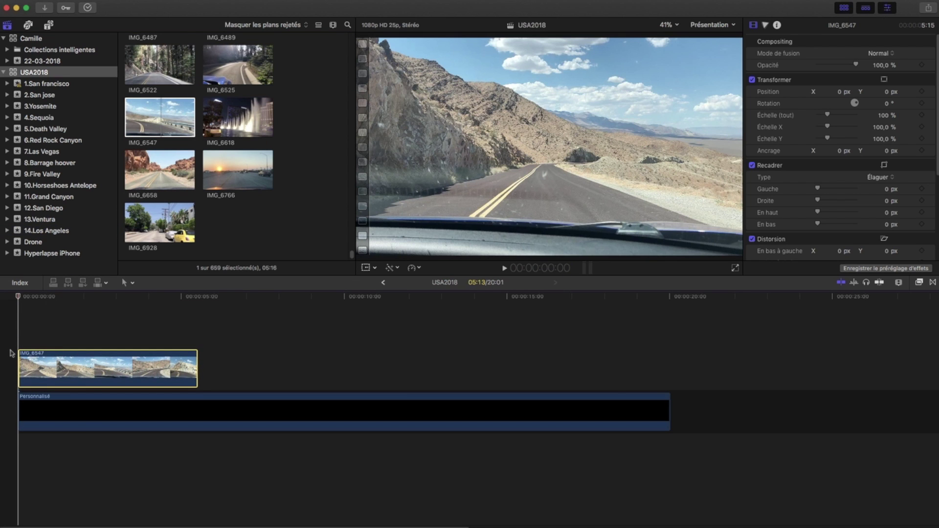
drag(163, 178, 221, 346)
mouse_move(282, 343)
mouse_down()
mouse_move(412, 342)
mouse_move(492, 367)
mouse_move(237, 365)
mouse_up()
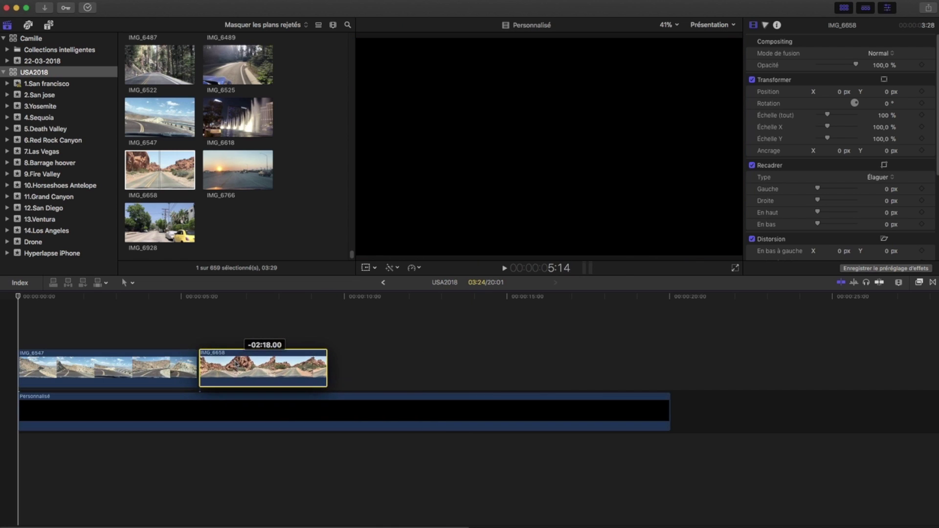
mouse_move(236, 364)
mouse_down()
mouse_move(213, 331)
mouse_move(195, 324)
mouse_up()
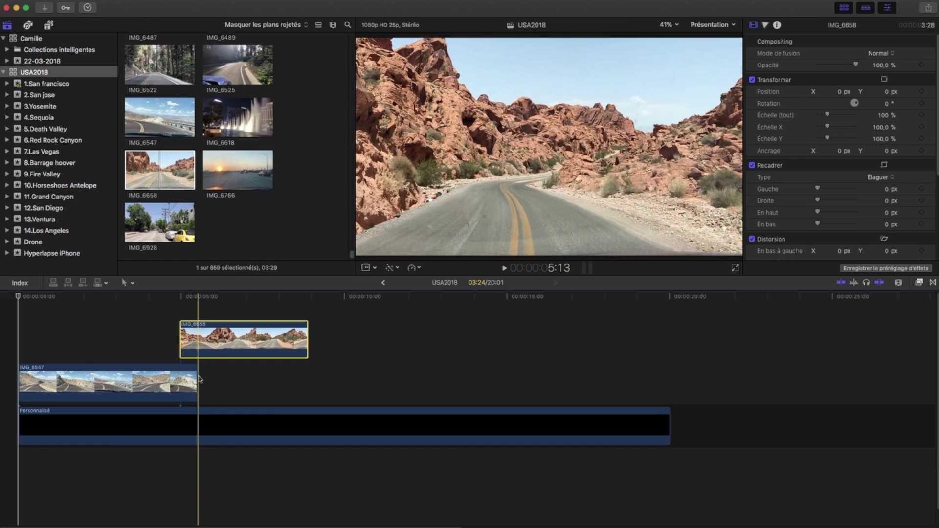
drag(192, 337, 194, 333)
key(space)
key(space)
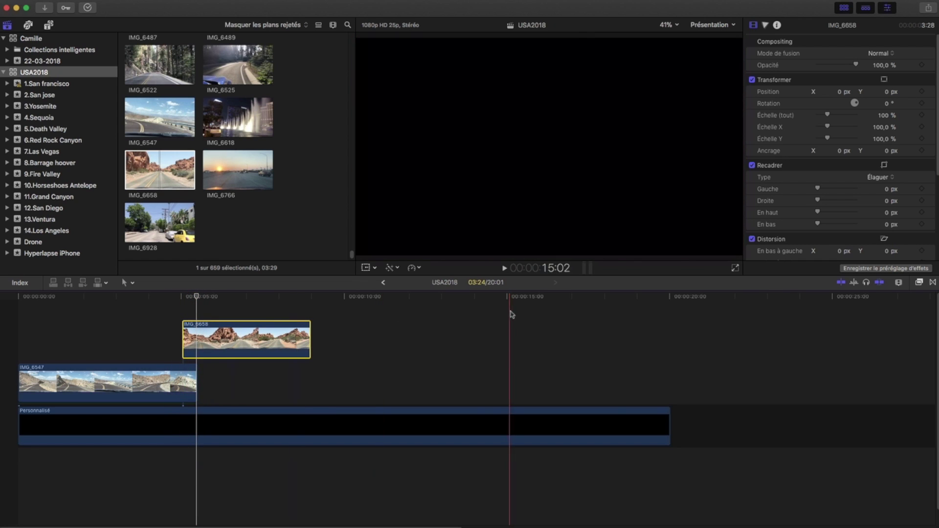
- Add Fondu enchaîné dissolves to both ends of IMG_6658
click(182, 313)
click(202, 326)
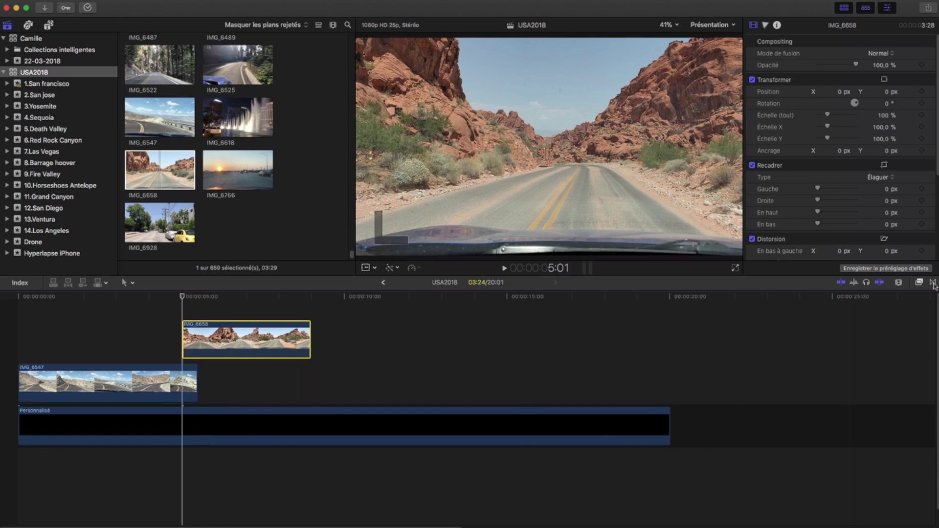
click(933, 283)
drag(635, 341, 246, 339)
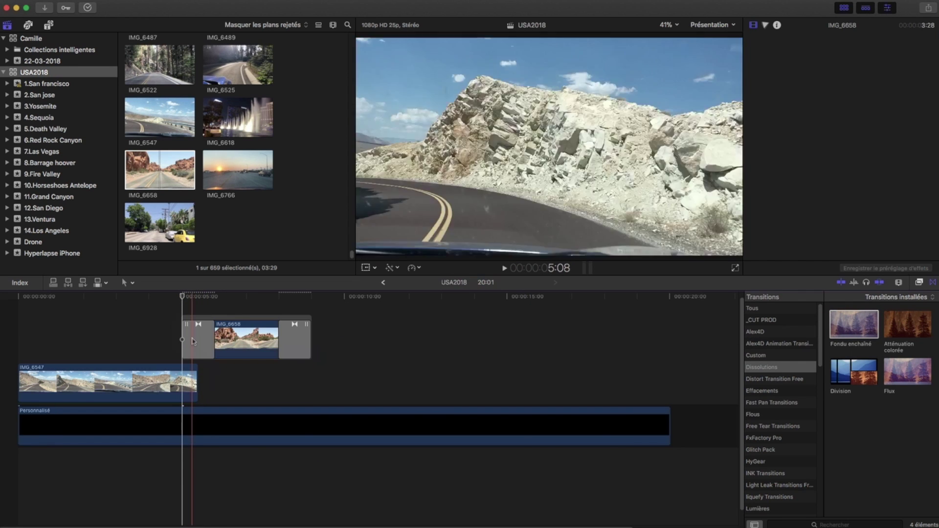
click(305, 339)
- Preview the transition, trim IMG_6547's end and move IMG_6658 in line after it
key(super+4)
click(161, 341)
key(space)
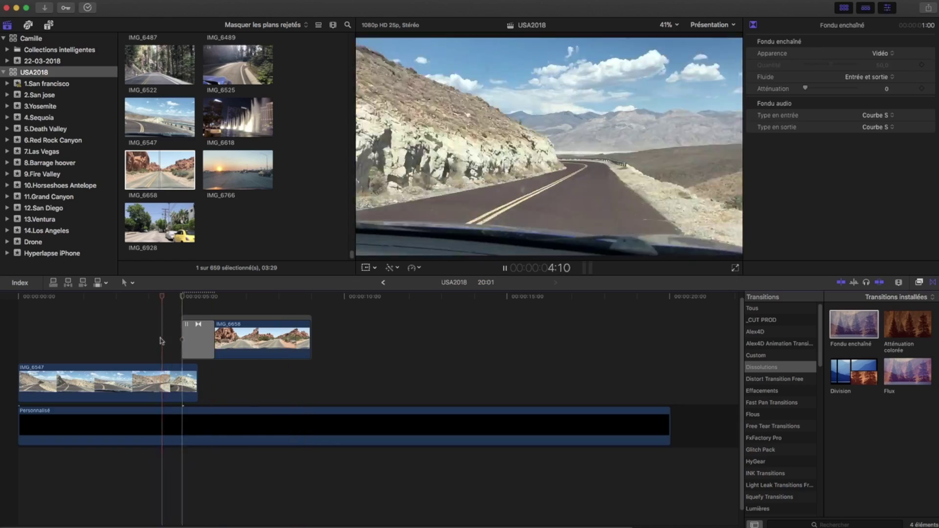
key(space)
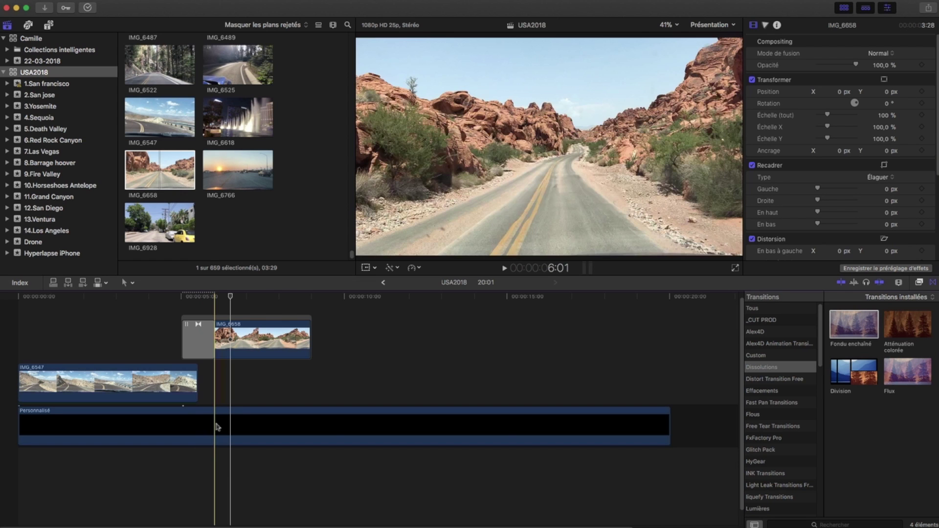
drag(197, 379, 148, 382)
mouse_move(235, 379)
mouse_down()
mouse_move(194, 335)
mouse_move(209, 380)
mouse_up()
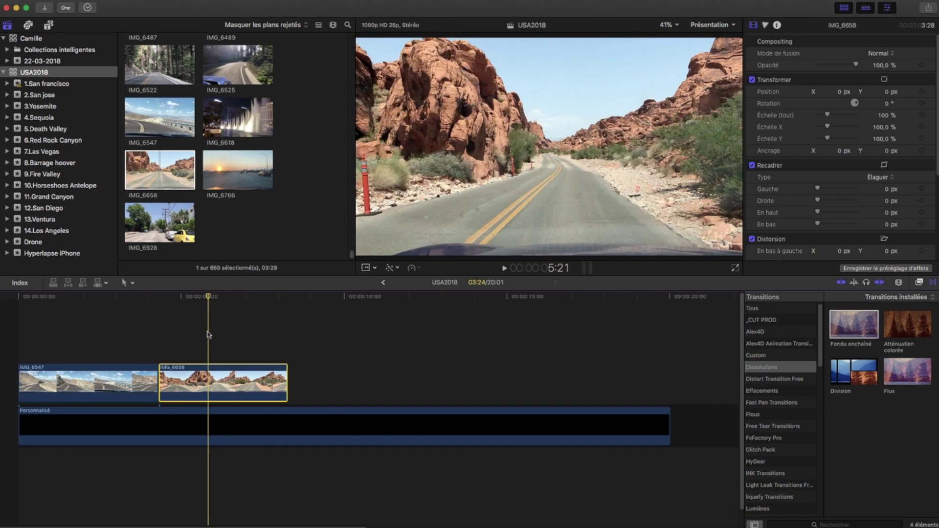
- Append a short range of the IMG_6618 fountain clip and select all three clips
click(220, 117)
mouse_move(221, 117)
mouse_down()
mouse_move(293, 384)
mouse_move(311, 384)
mouse_up()
click(314, 342)
drag(313, 343, 137, 379)
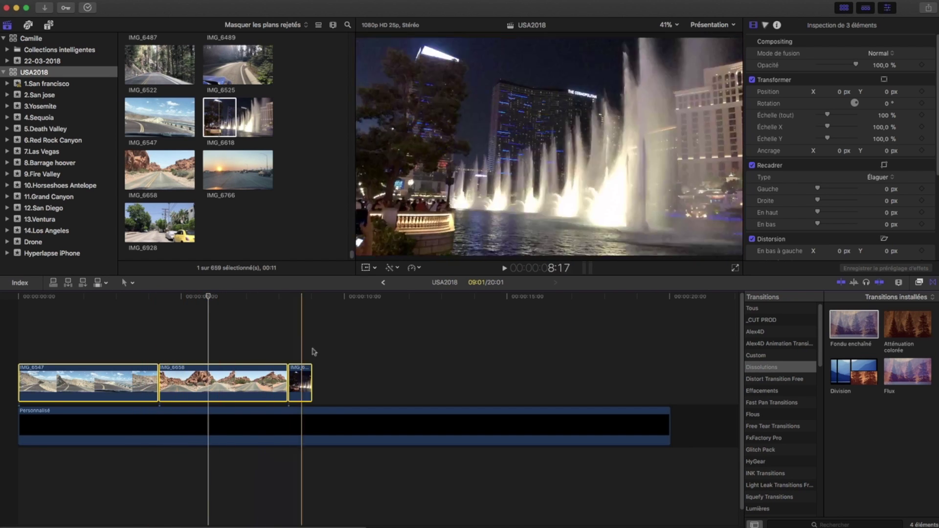
drag(336, 349, 142, 386)
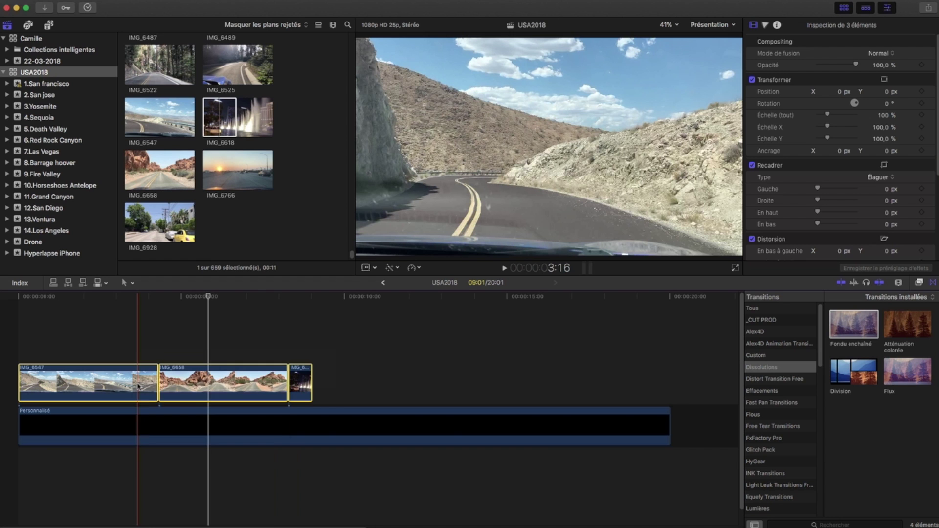
right_click(138, 384)
click(156, 388)
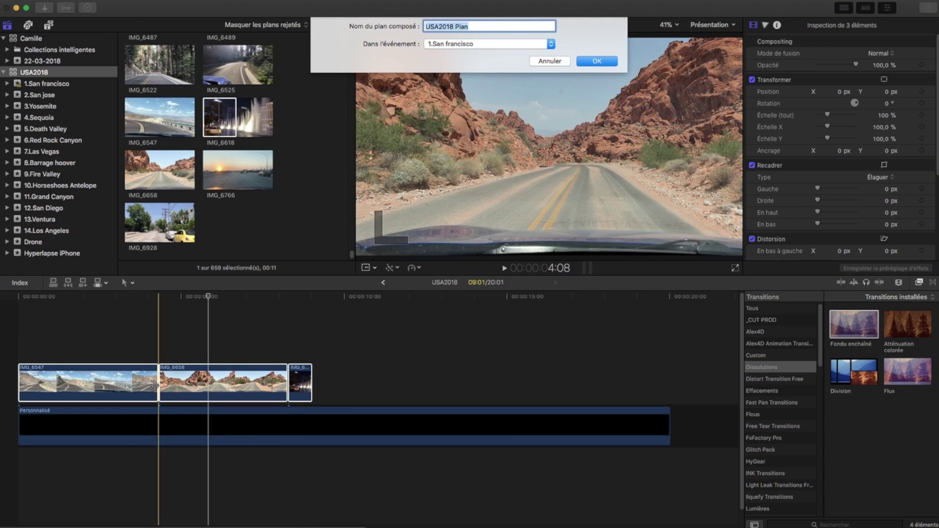
key(Return)
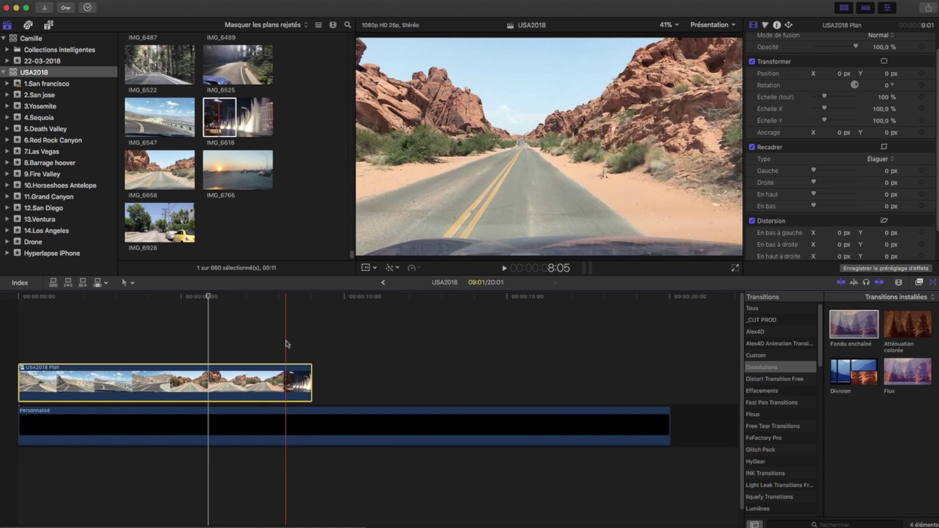
key(super+z)
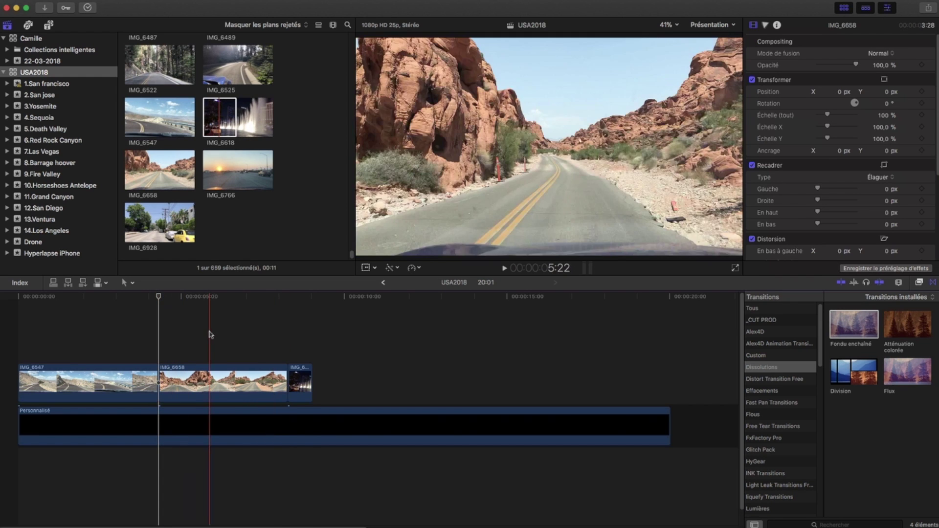
click(312, 336)
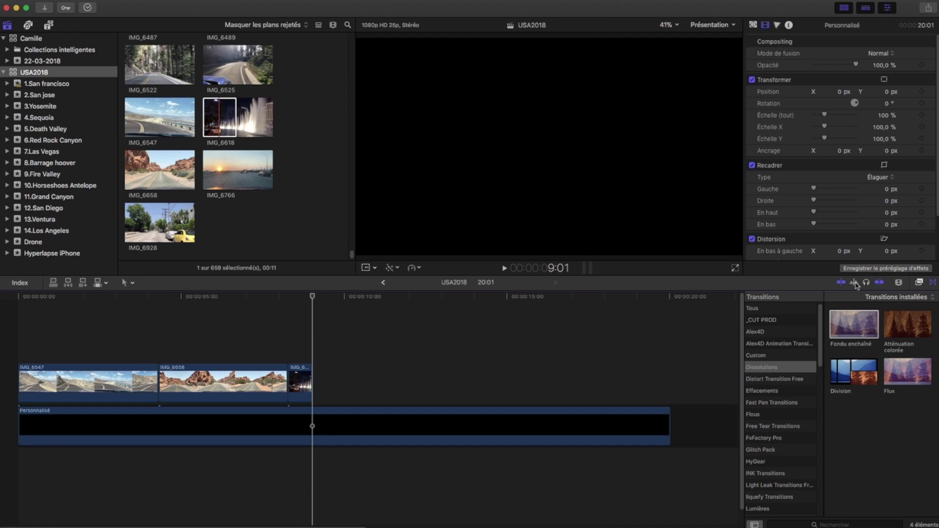
- Add Must_Be_a_Duck from the 22-03-2018 event, trim its start and place it under the generator
click(47, 61)
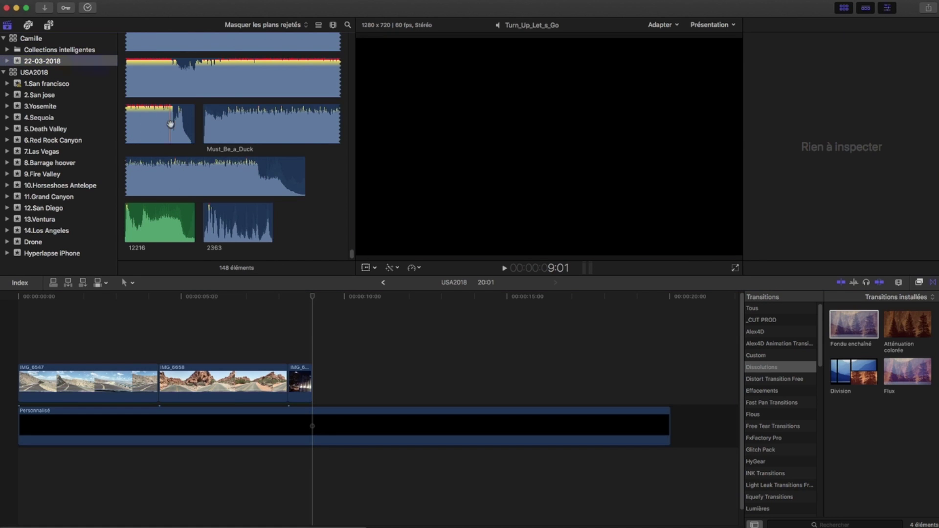
drag(185, 176, 3, 462)
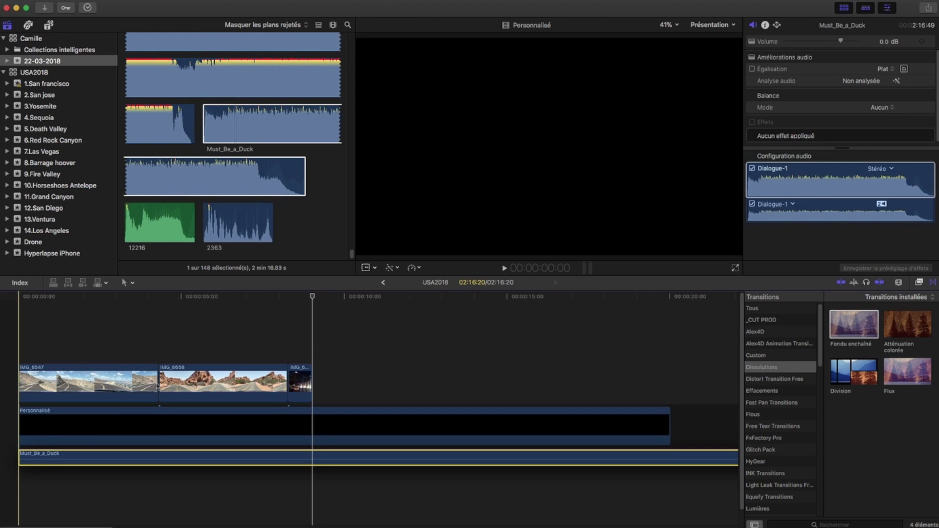
click(548, 232)
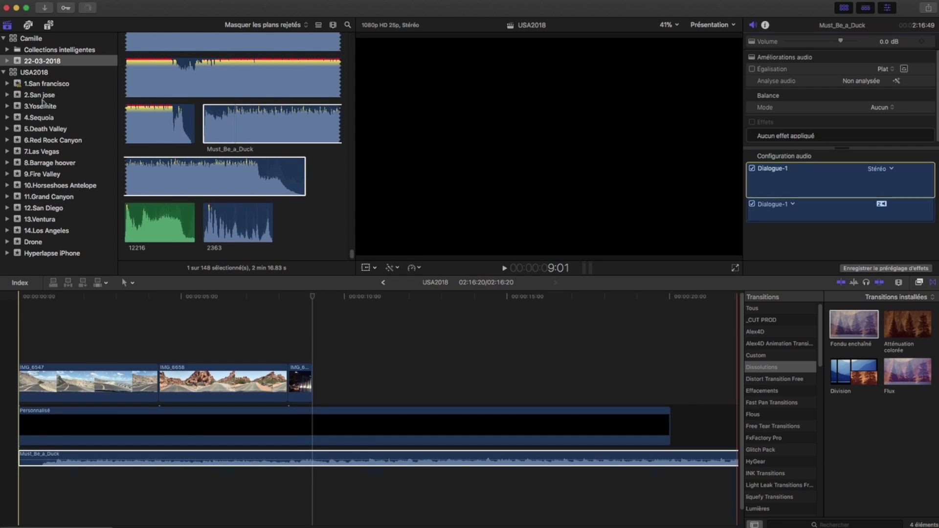
click(34, 73)
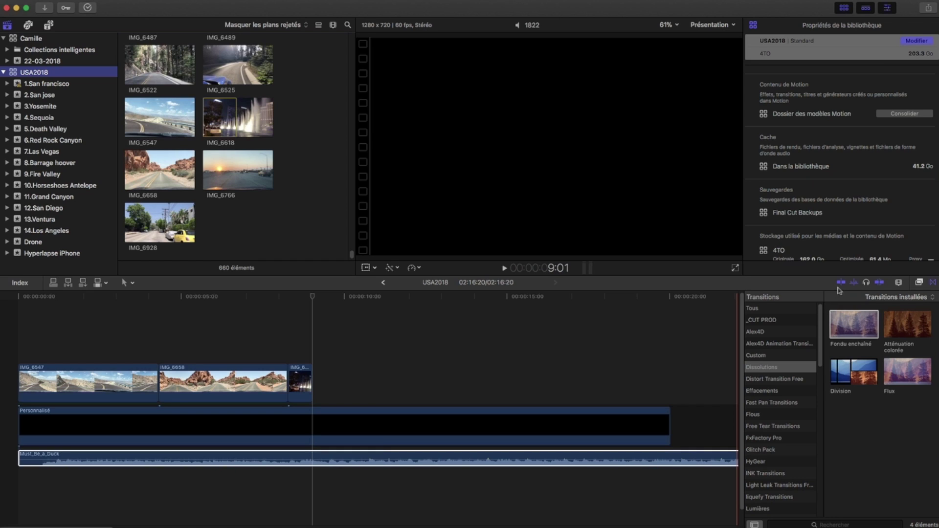
key(super+2)
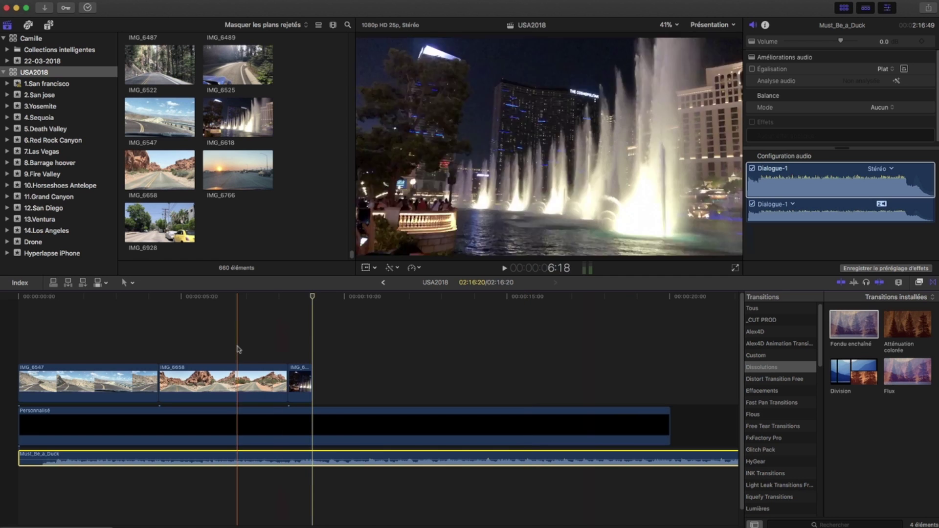
mouse_move(20, 457)
mouse_down()
mouse_move(39, 457)
mouse_move(38, 482)
mouse_move(48, 433)
mouse_up()
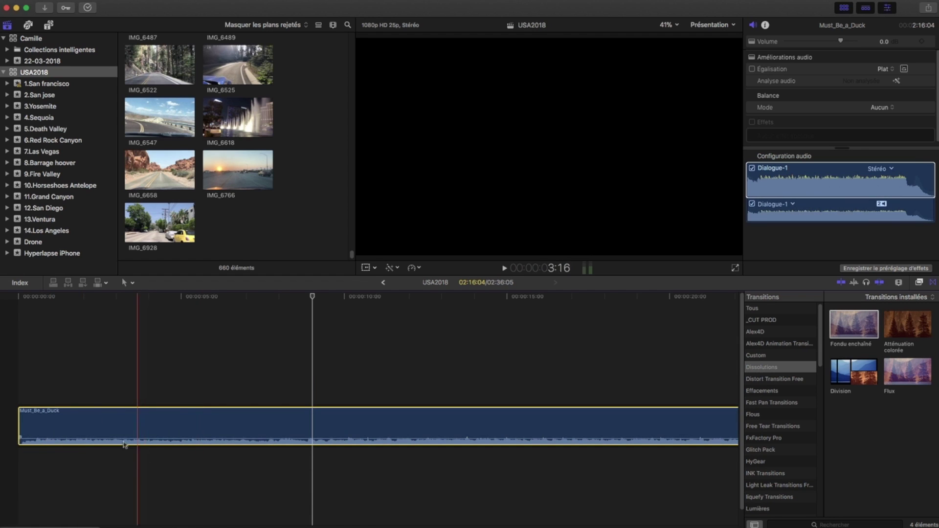
drag(192, 432, 193, 460)
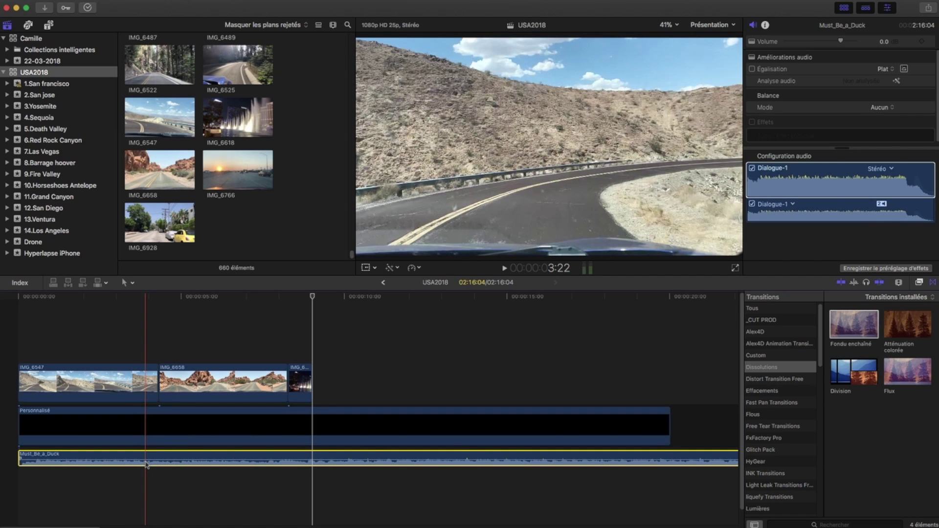
- Split the Must_Be_a_Duck music at two points and rearrange its pieces
key(r)
drag(161, 458, 225, 458)
key(cmd+b)
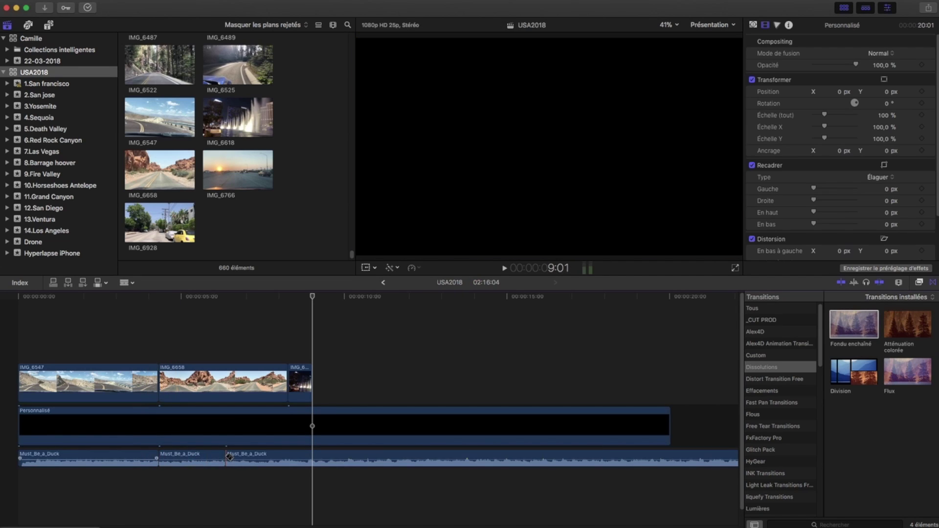
key(a)
mouse_move(207, 460)
mouse_down()
mouse_move(211, 491)
mouse_move(176, 471)
mouse_up()
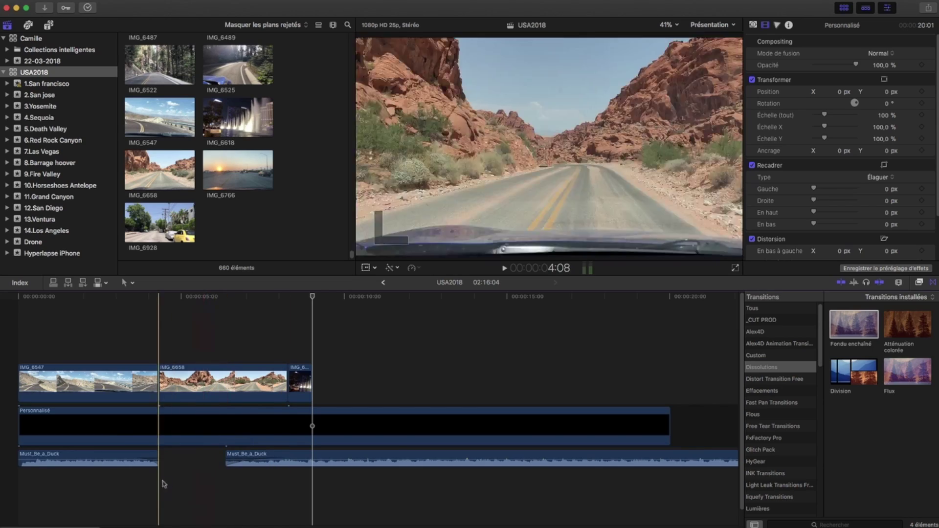
drag(262, 460, 237, 499)
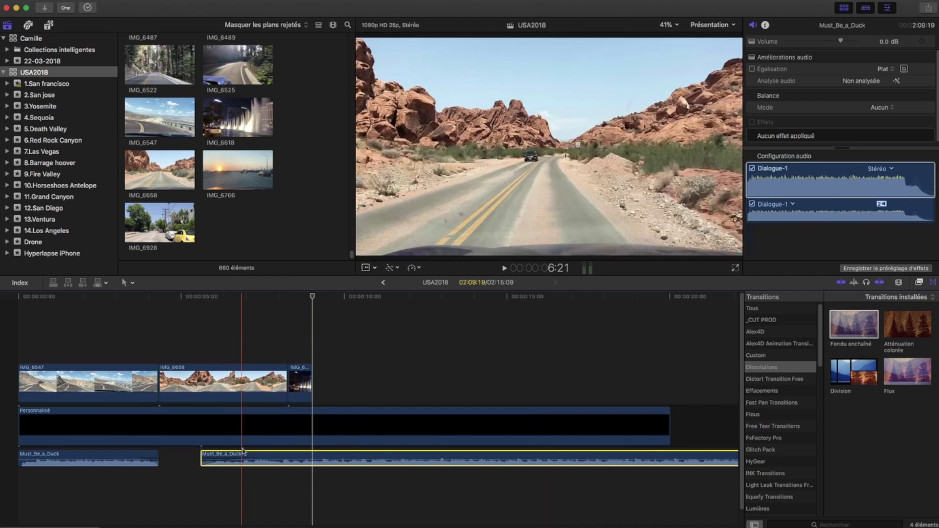
drag(244, 457, 202, 456)
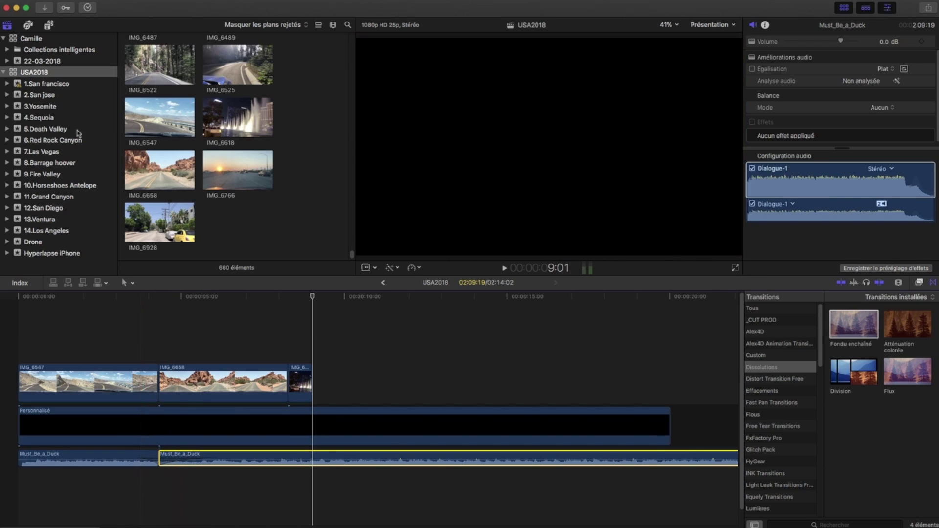
- Place audio clips 12216 and 2363 beneath the music, accepting the cross-library copy
key(shift+f)
mouse_move(181, 230)
mouse_down()
mouse_move(152, 490)
mouse_move(165, 462)
mouse_up()
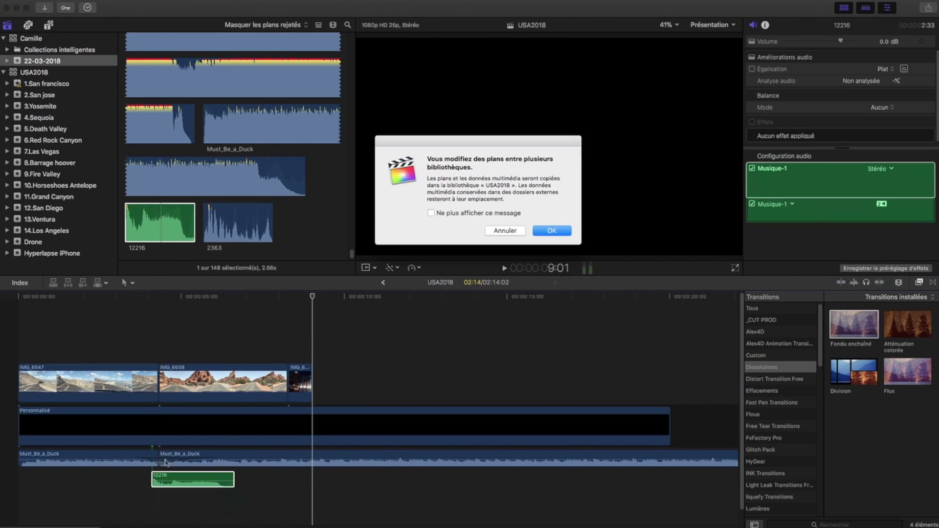
click(510, 233)
drag(239, 223, 280, 486)
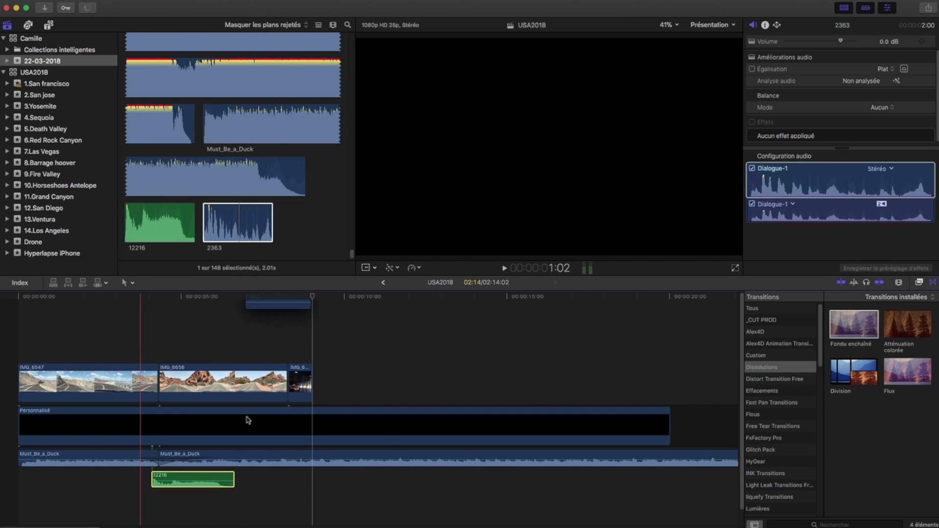
drag(326, 380, 261, 440)
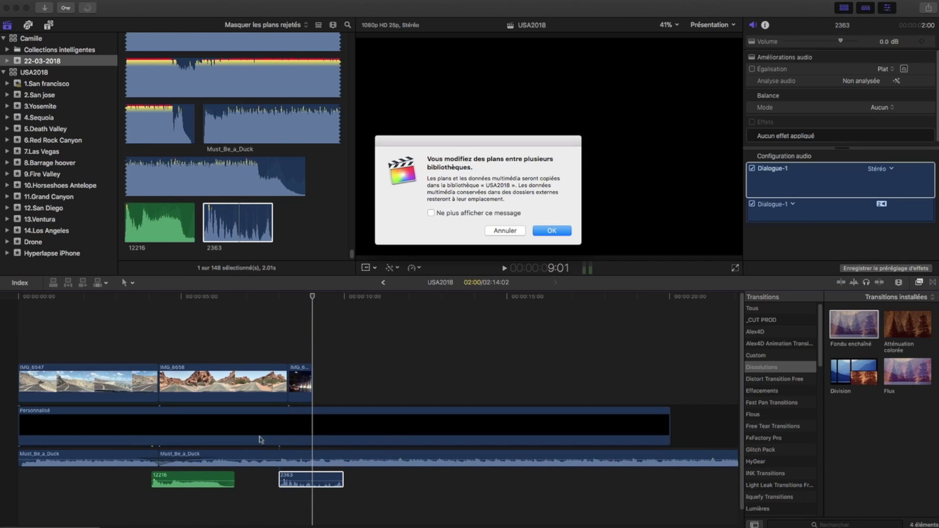
click(545, 233)
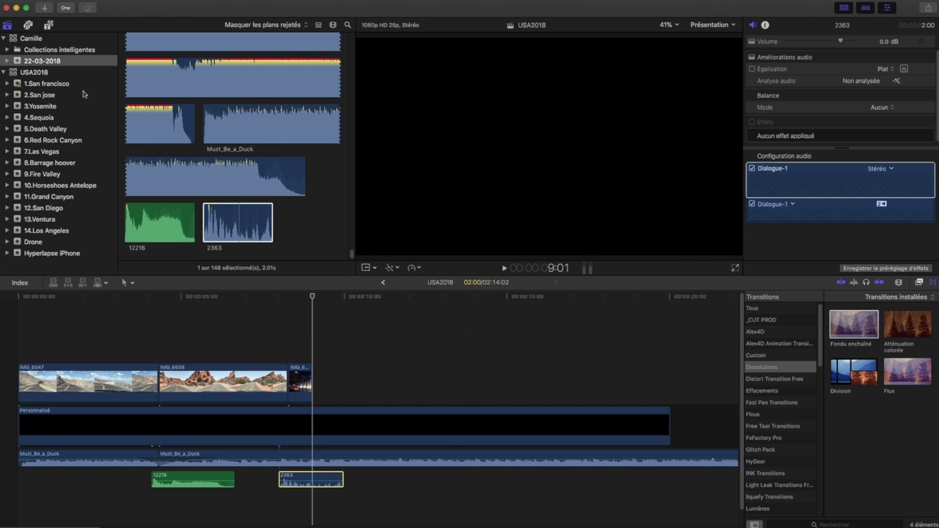
click(73, 72)
- Connect DJI_0020 and IMG_6359 above the storyline and review the edit with the audio clips
scroll(157, 94, down, 15)
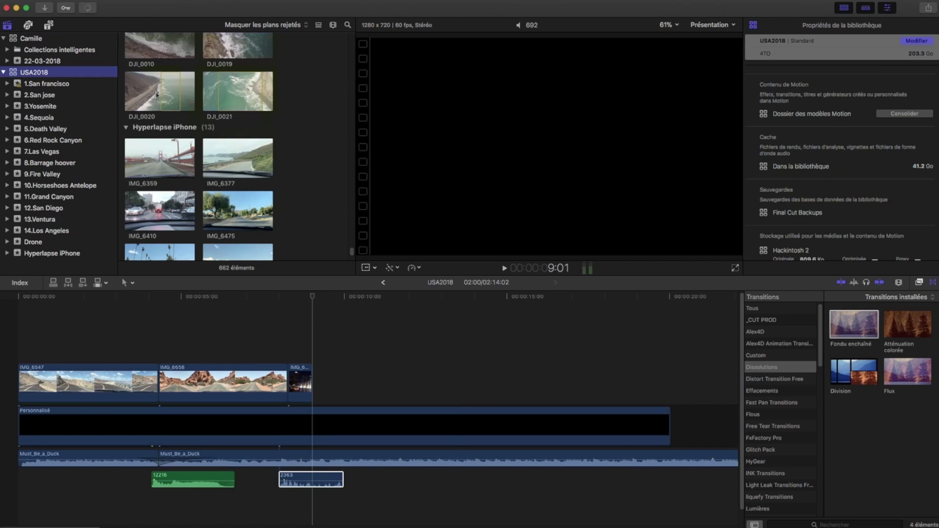
drag(157, 94, 182, 350)
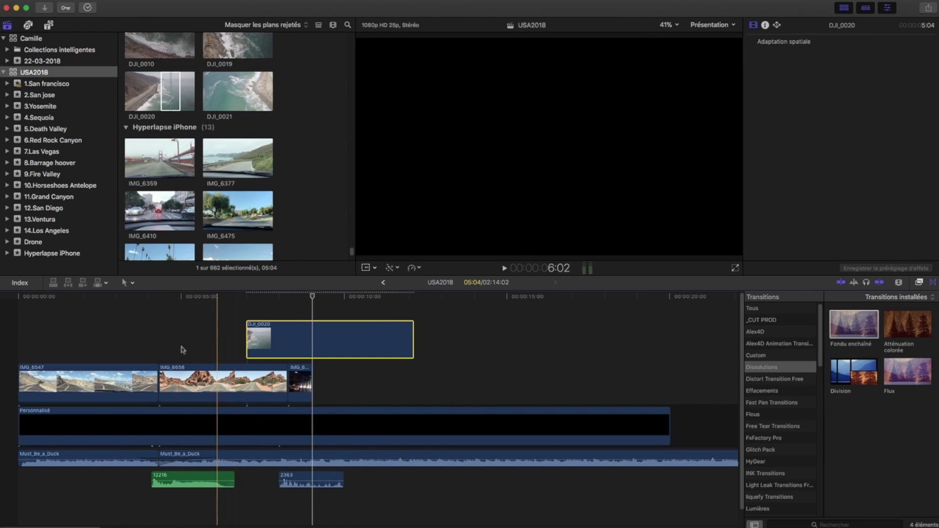
mouse_move(164, 162)
mouse_down()
mouse_move(225, 304)
mouse_move(208, 306)
mouse_up()
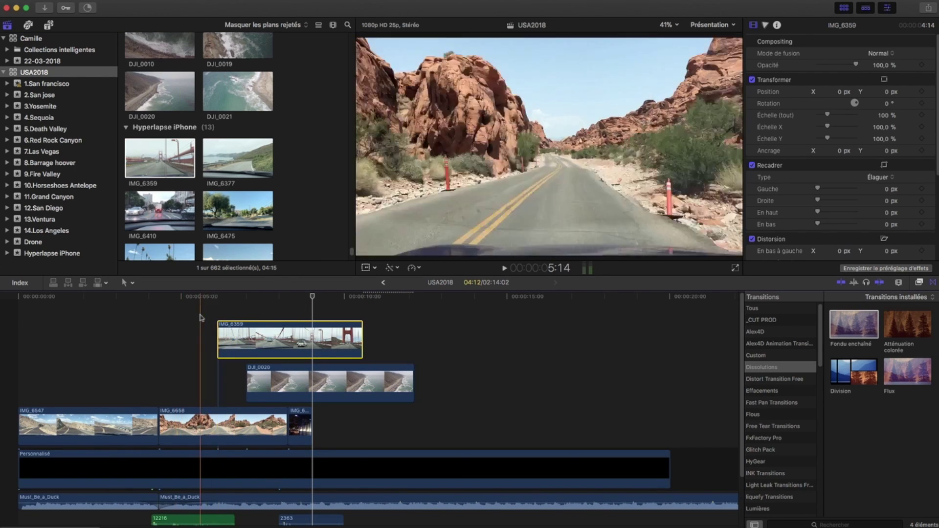
key(space)
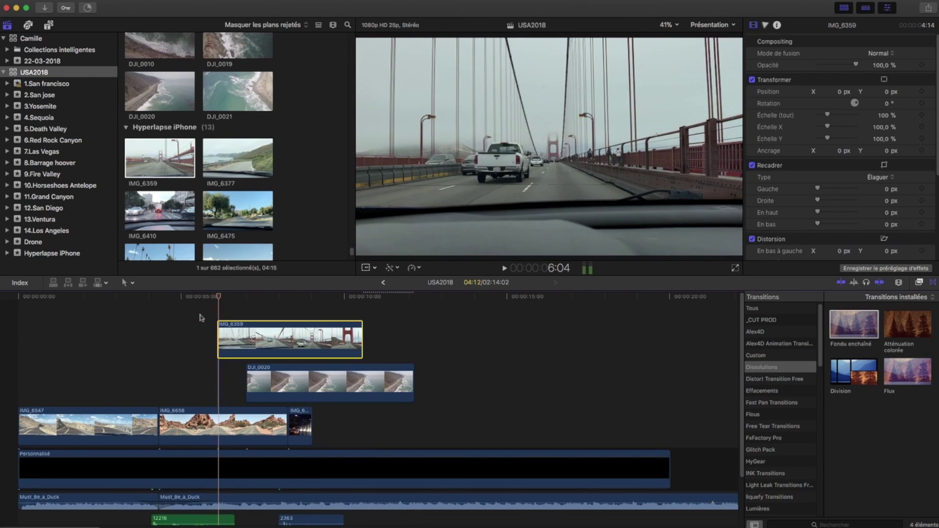
click(208, 501)
click(209, 518)
click(311, 519)
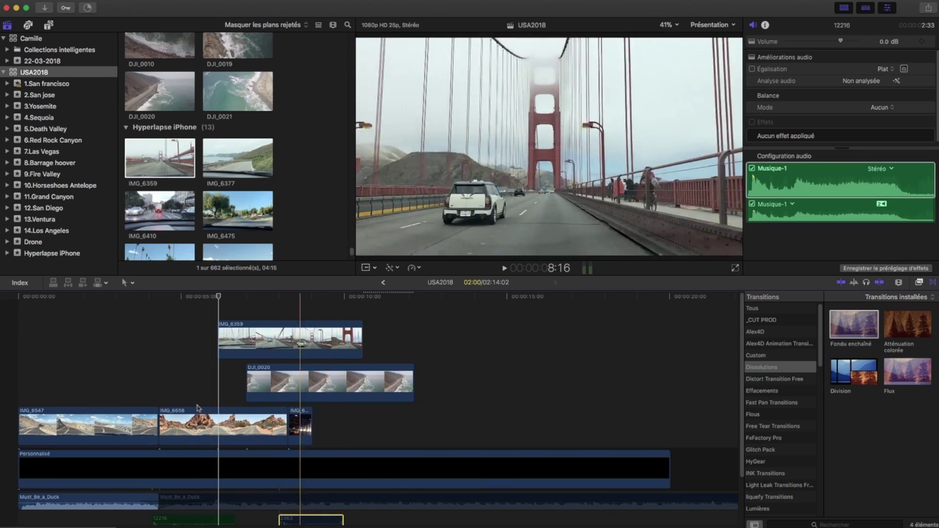
key(space)
key(space)
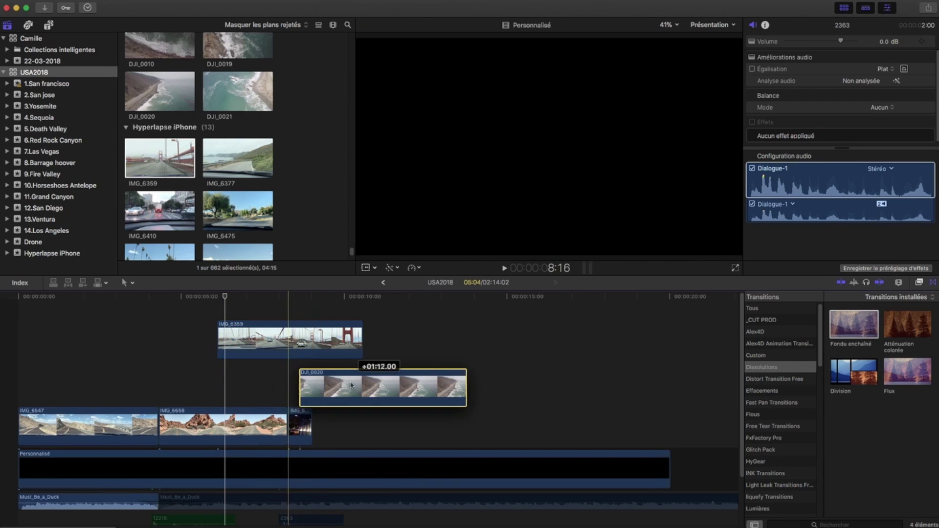
- Move DJI_0020 and IMG_6359 into the main storyline after IMG_6618 and play it back
drag(257, 382, 322, 424)
drag(266, 376, 540, 394)
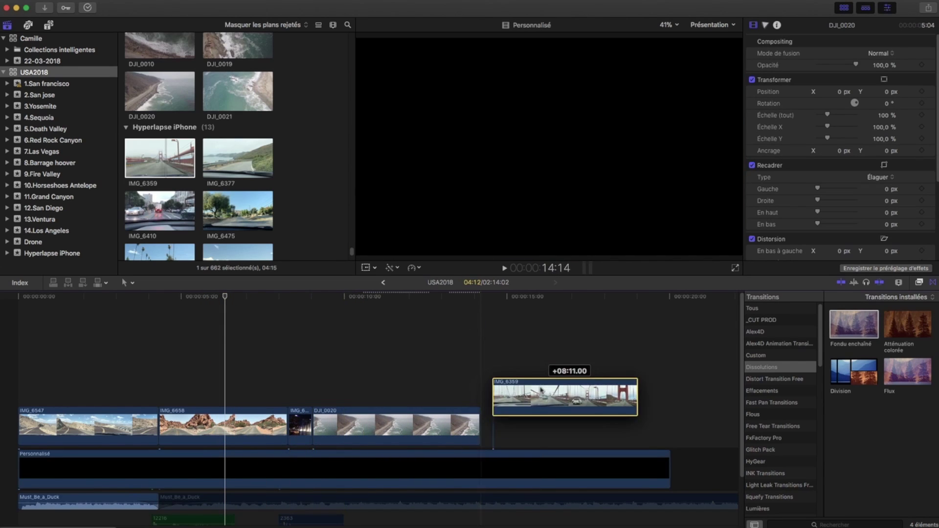
key(space)
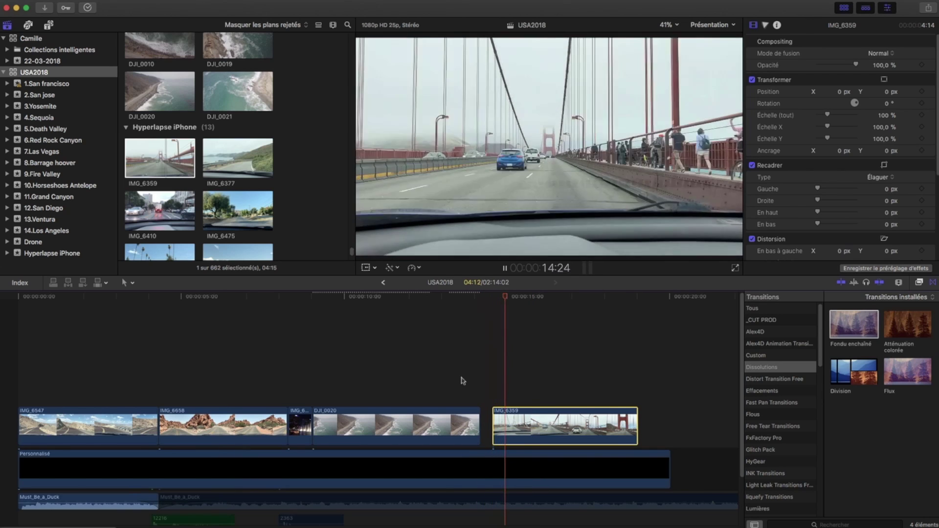
- Drop Fondu enchaîné on the IMG_6618–DJI_0020 edit and accept overlapping the clips
click(460, 379)
key(space)
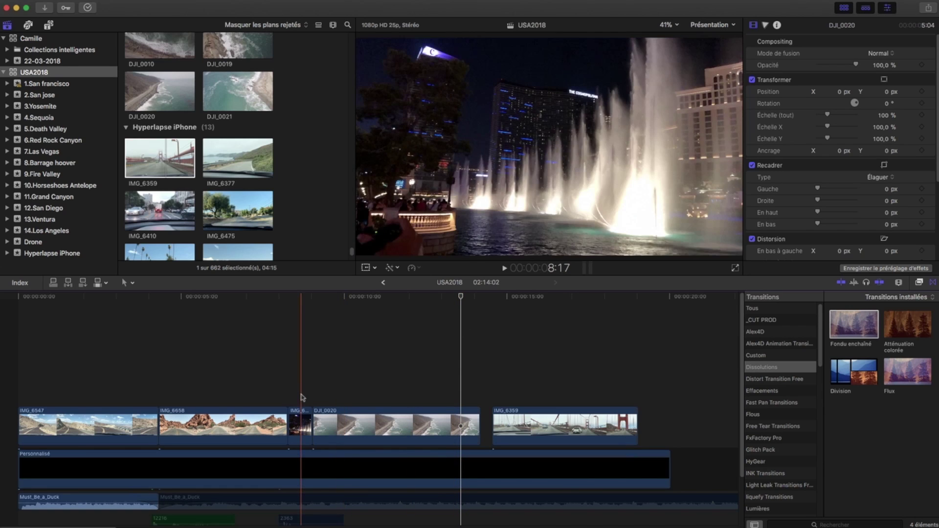
drag(840, 326, 367, 428)
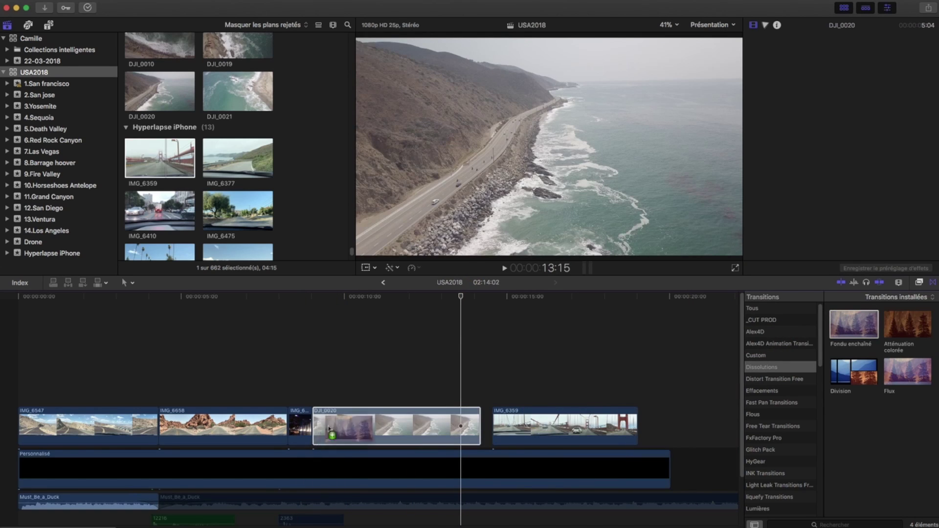
key(super+t)
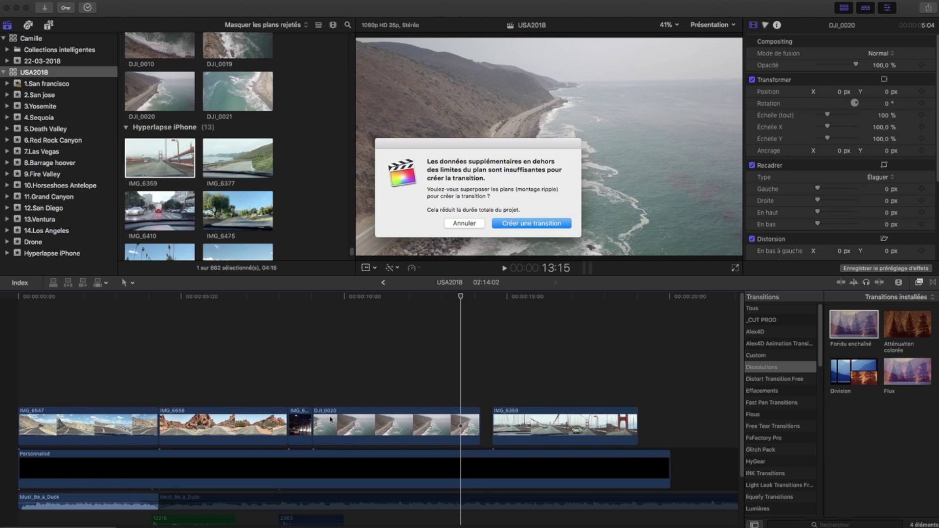
click(466, 224)
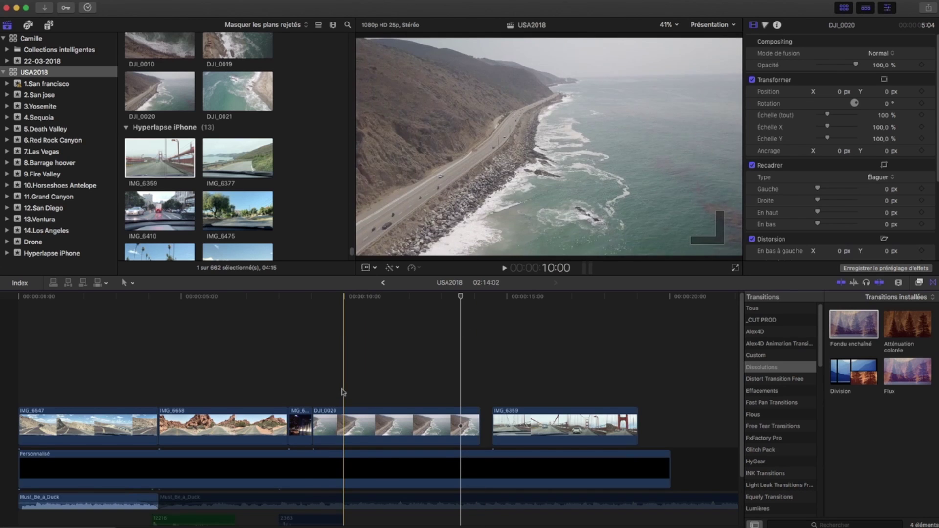
drag(312, 428, 312, 428)
click(312, 426)
click(312, 426)
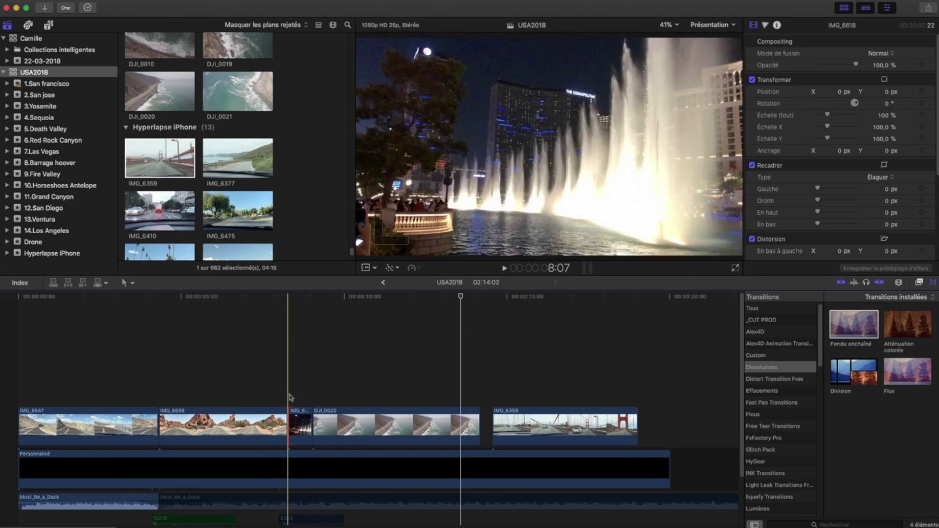
mouse_move(854, 325)
mouse_down()
mouse_move(817, 343)
mouse_move(311, 429)
mouse_up()
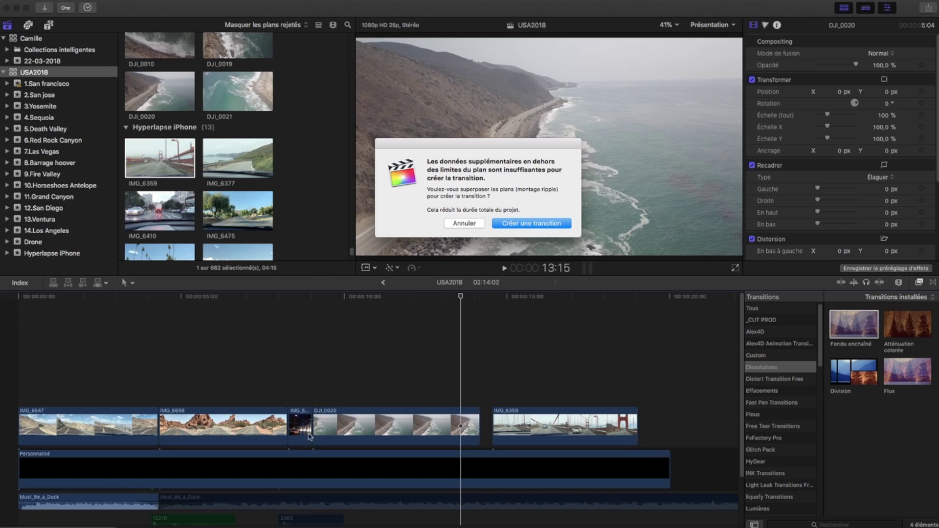
click(524, 224)
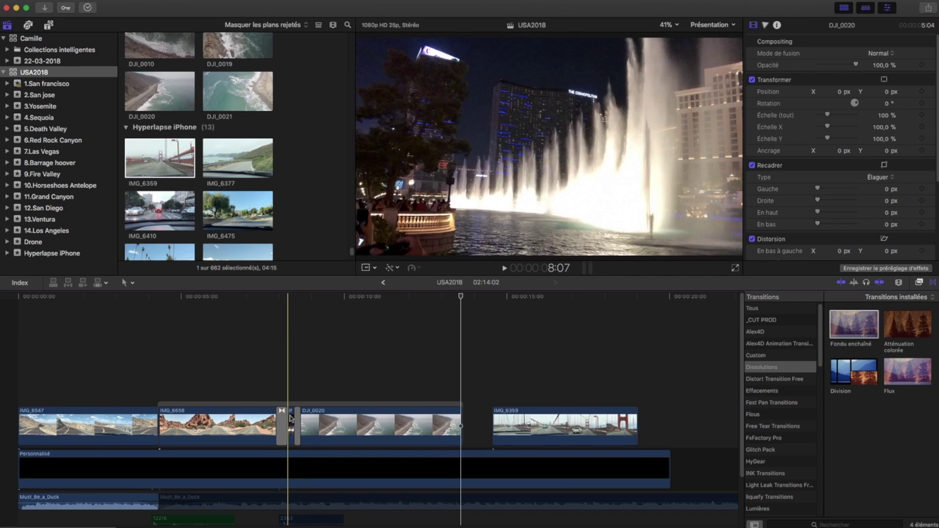
- Undo the dissolve, trim the start of DJI_0020, and delete the connected IMG_6618 fountain clip
key(Delete)
mouse_move(293, 423)
mouse_down()
mouse_move(343, 425)
mouse_move(299, 354)
mouse_move(300, 377)
mouse_move(339, 373)
mouse_move(304, 377)
mouse_up()
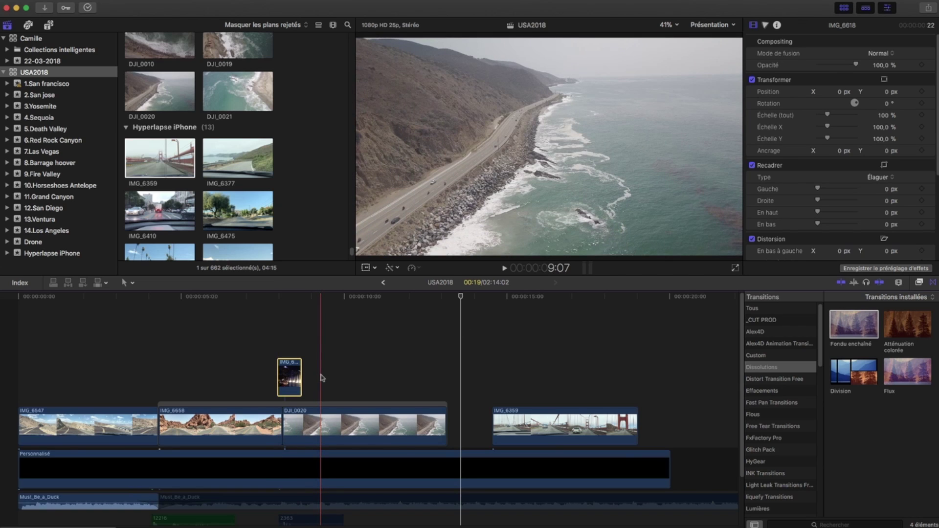
key(Delete)
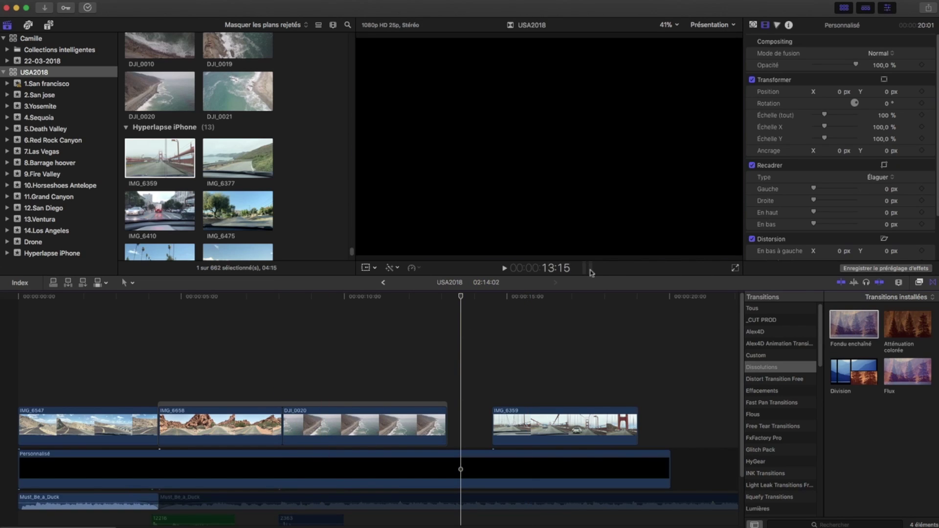
- Place the Centré title from Titres > Entrée/Sortie above IMG_6547, spanning the IMG_6547–IMG_6658 cut
click(49, 25)
scroll(57, 83, up, 15)
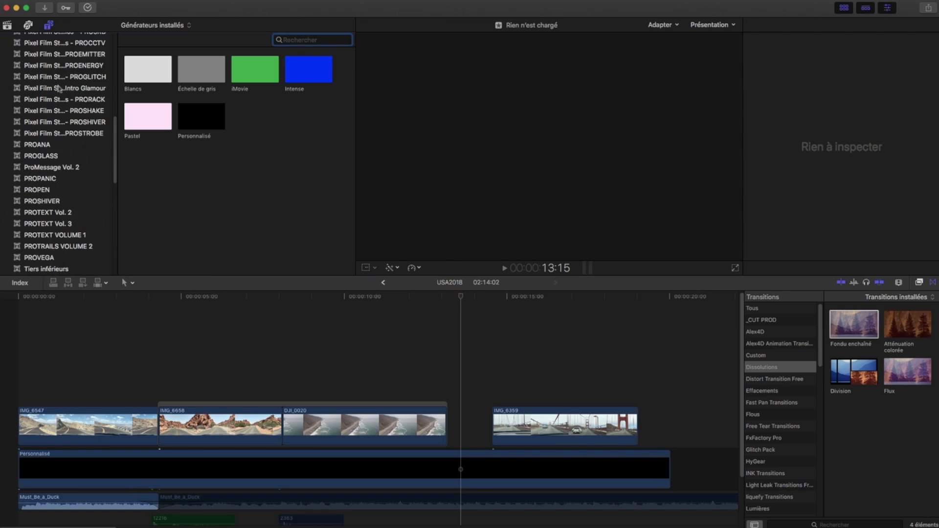
click(46, 107)
click(170, 81)
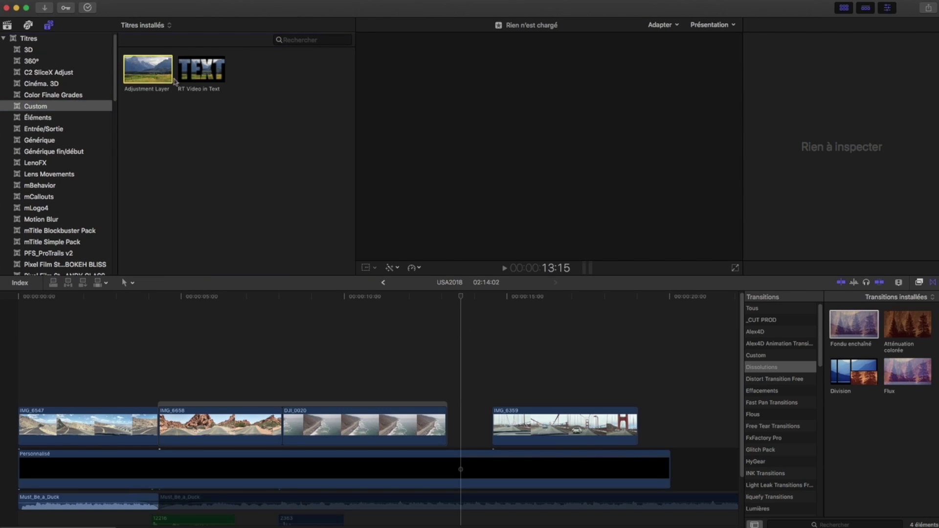
click(57, 118)
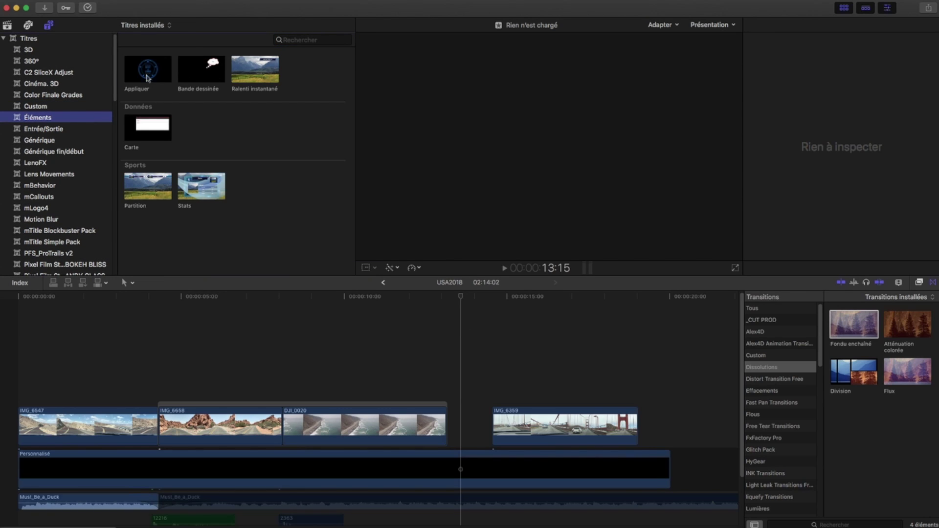
click(55, 130)
click(147, 69)
mouse_move(201, 69)
mouse_down()
mouse_move(197, 349)
mouse_move(162, 366)
mouse_up()
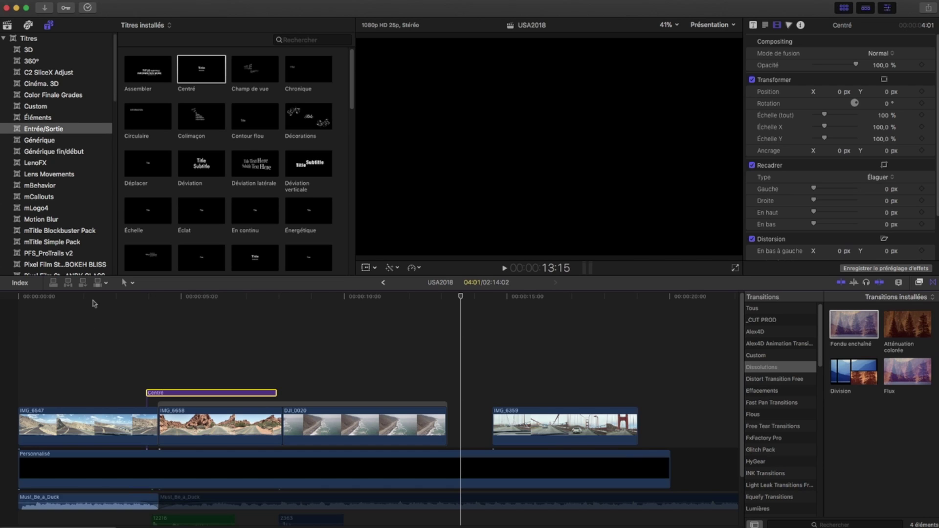
click(105, 422)
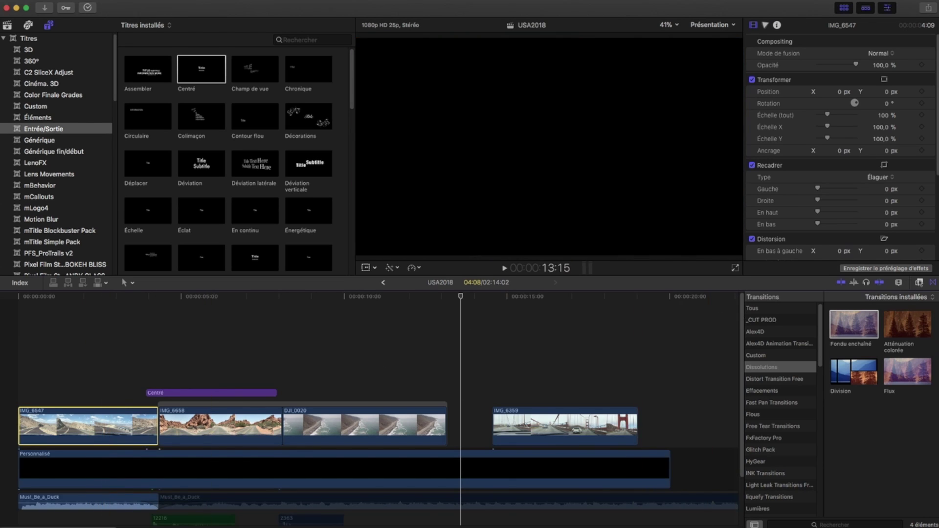
- Place an Adjustment Layer from the Custom titles above the opening clips and select it
click(51, 107)
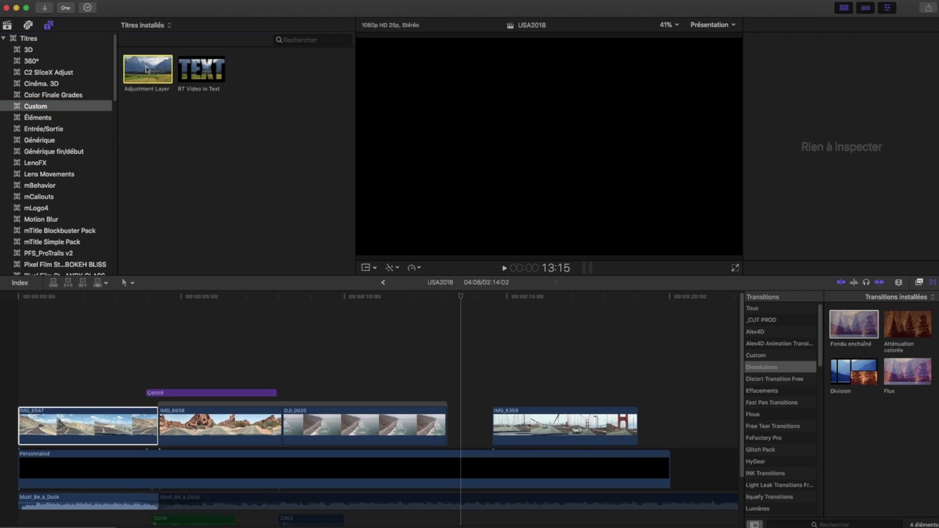
mouse_move(147, 71)
mouse_down()
mouse_move(60, 298)
mouse_move(6, 345)
mouse_up()
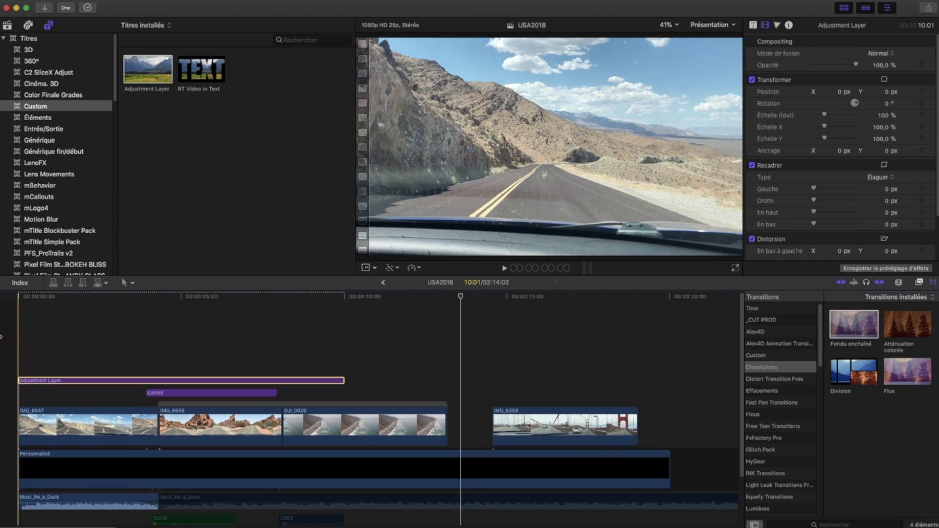
click(83, 342)
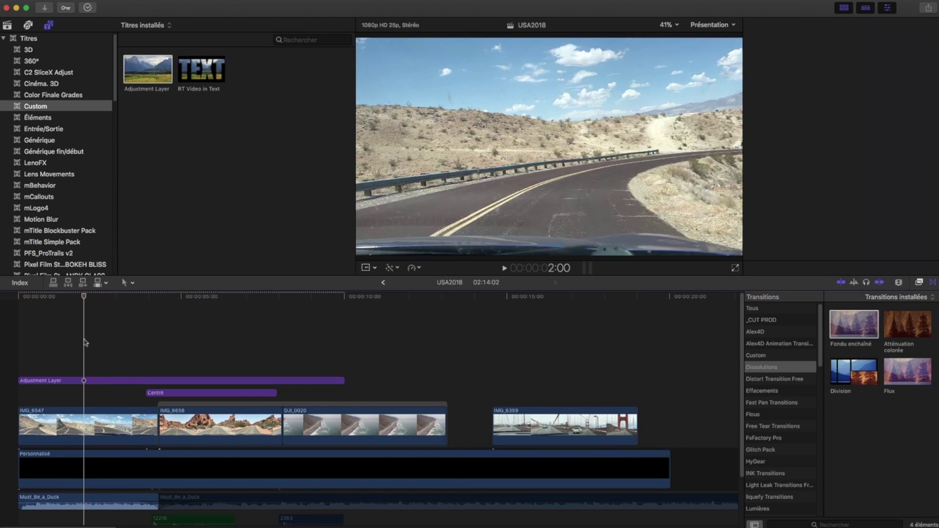
click(90, 381)
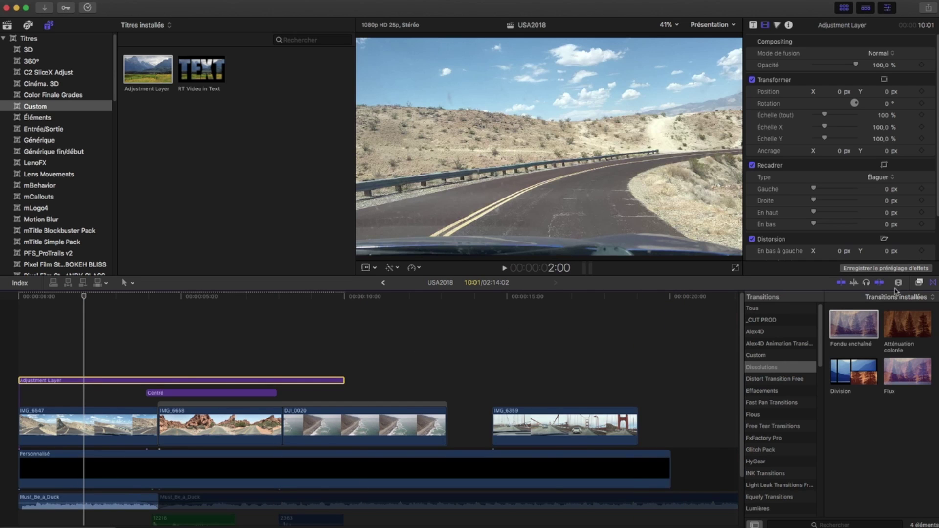
- Apply the Apparences effect Ancien monde to the adjustment layer
click(920, 284)
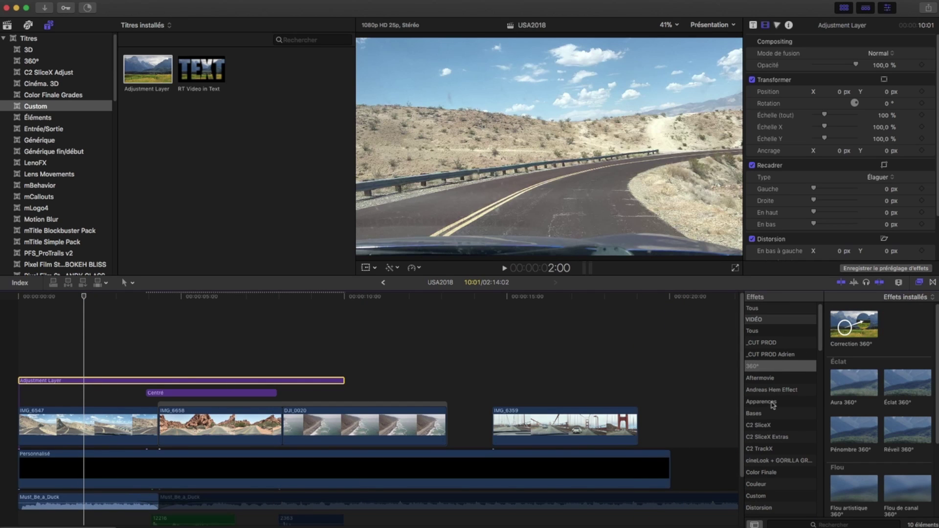
click(792, 402)
drag(873, 381, 139, 383)
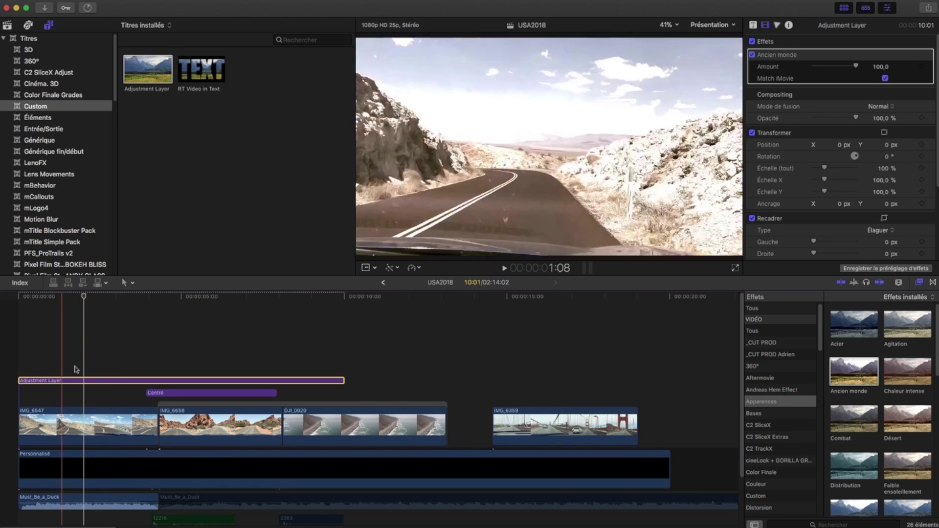
click(74, 426)
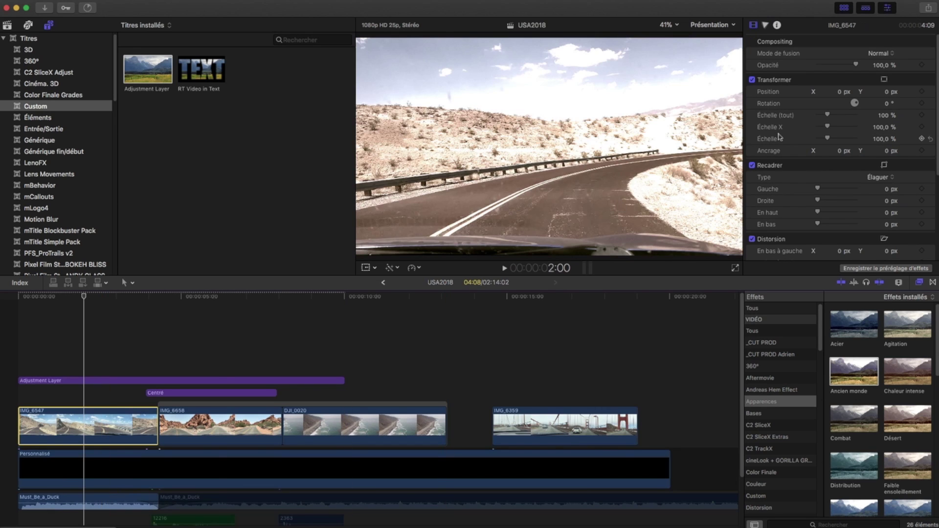
- Lower IMG_6547's master exposure to -20% on the Color Board's Exposure tab
click(766, 25)
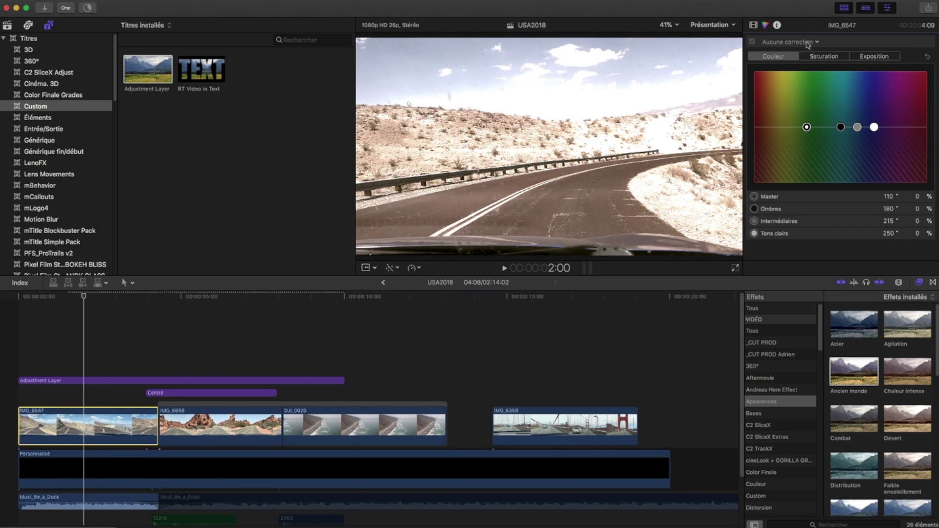
click(874, 56)
drag(766, 129, 765, 139)
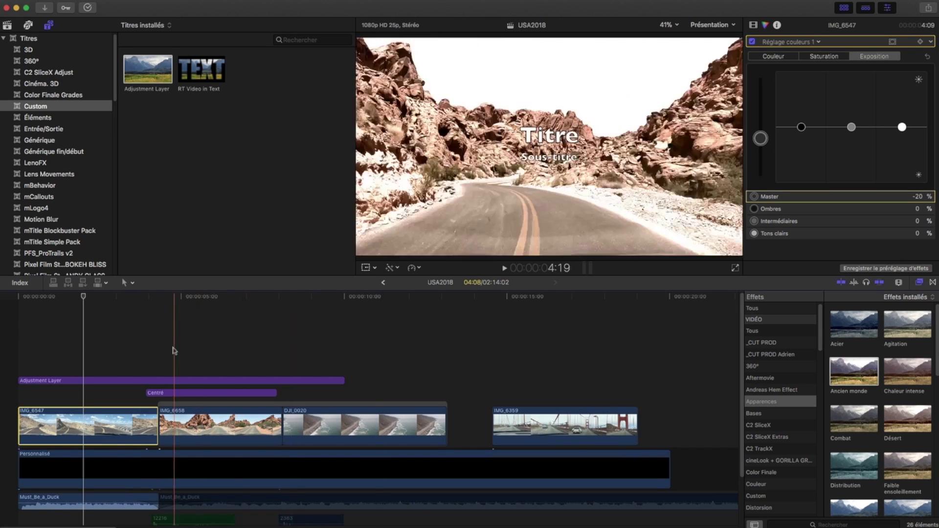
click(85, 381)
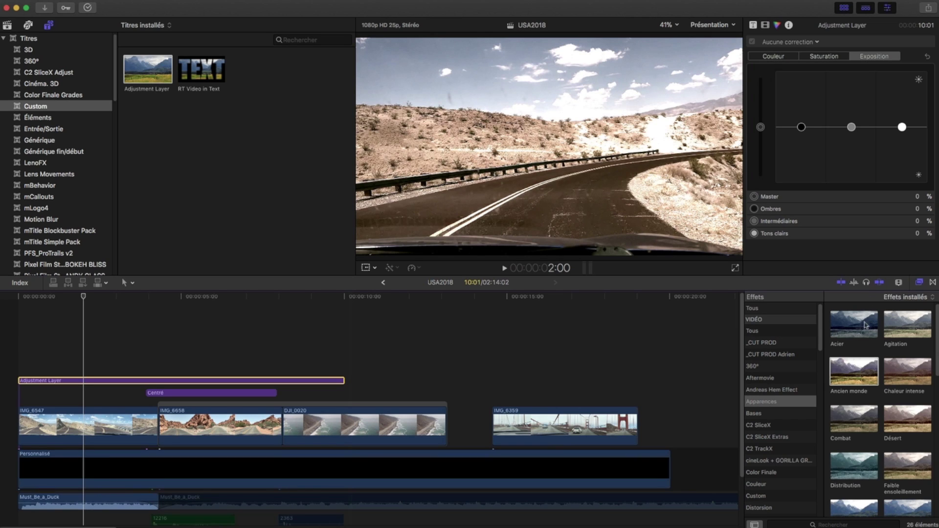
- Add the Styliser Letterbox effect to the adjustment layer
scroll(781, 426, down, 5)
scroll(781, 426, down, 5)
scroll(781, 427, down, 5)
scroll(782, 427, down, 3)
scroll(783, 435, down, 3)
scroll(782, 435, down, 3)
click(777, 386)
scroll(896, 416, down, 2)
scroll(897, 415, down, 2)
scroll(896, 455, down, 2)
scroll(904, 473, down, 2)
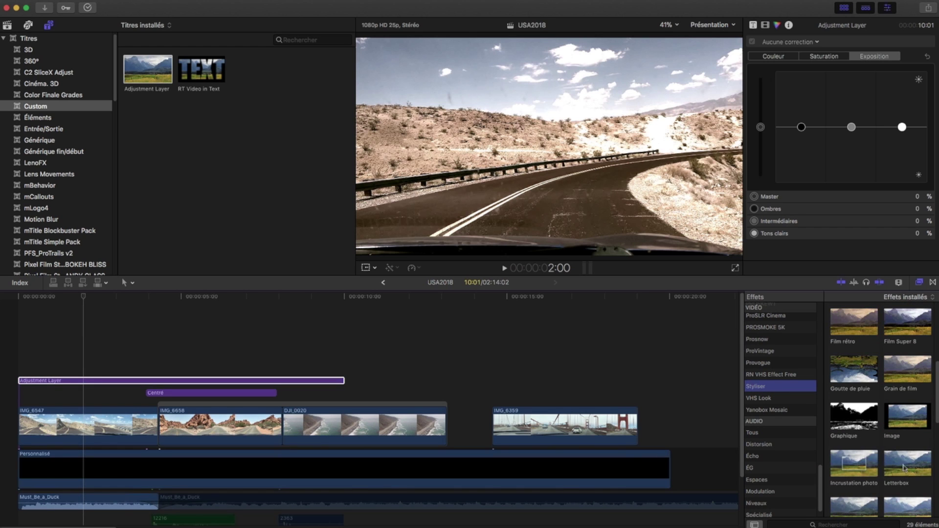
drag(904, 468, 186, 380)
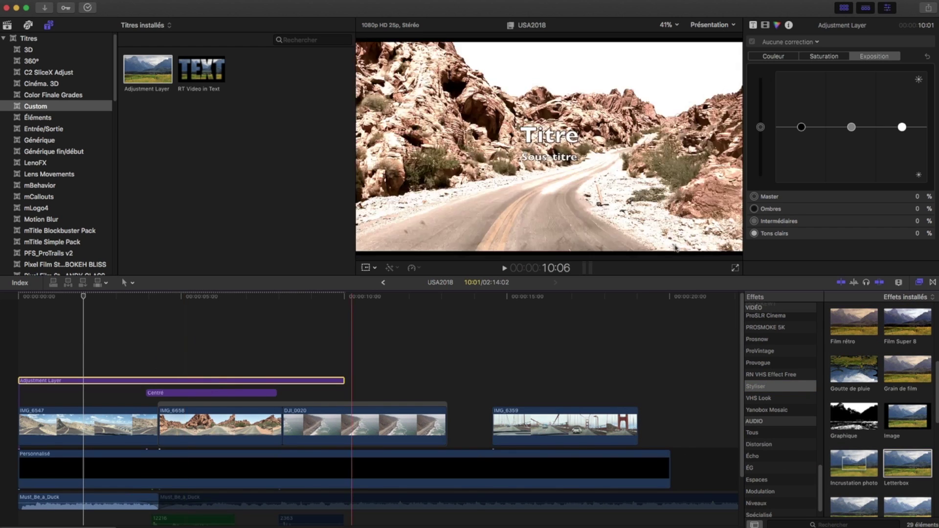
- Set the Letterbox aspect ratio to 2.35:1, then toggle the adjustment layer off and on to compare
click(765, 25)
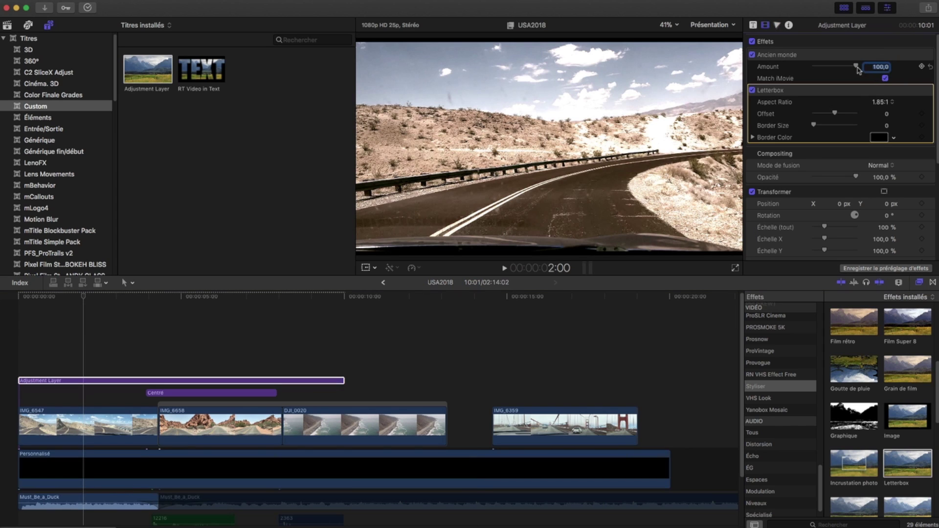
click(881, 102)
click(885, 113)
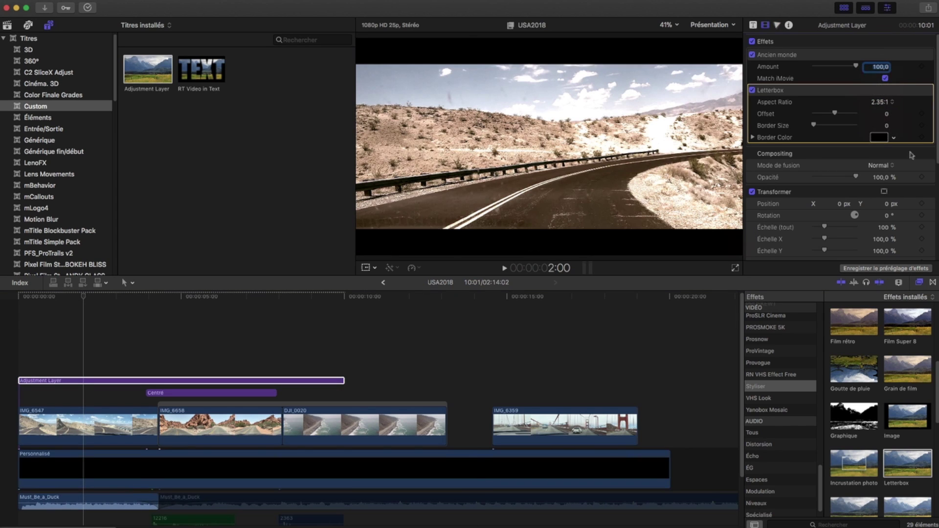
click(87, 380)
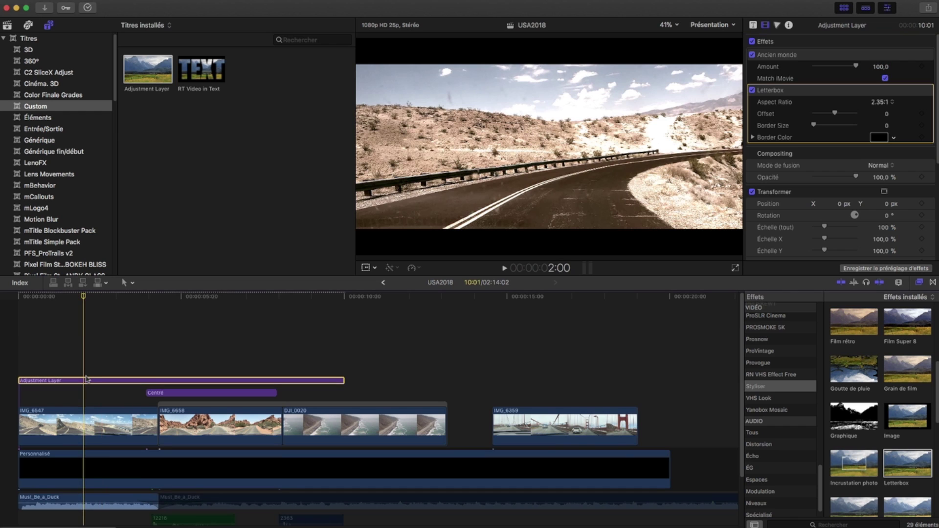
key(v)
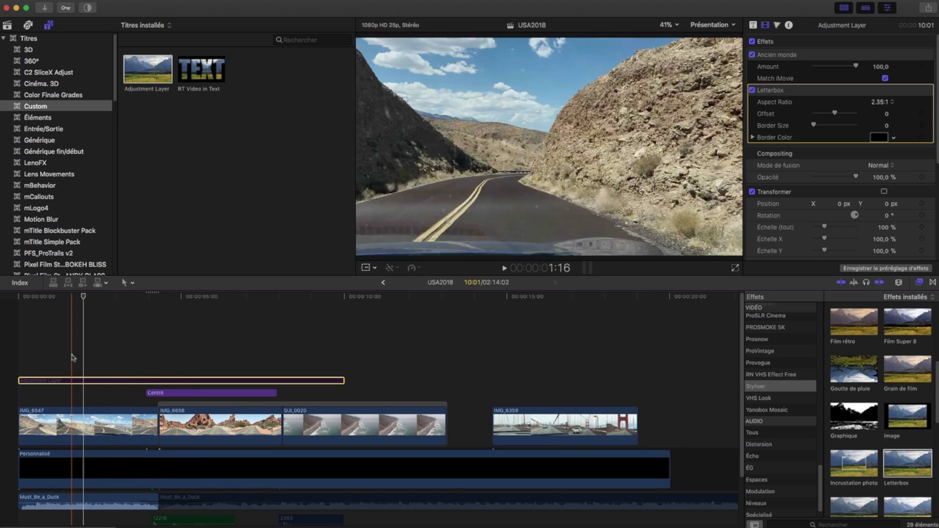
key(v)
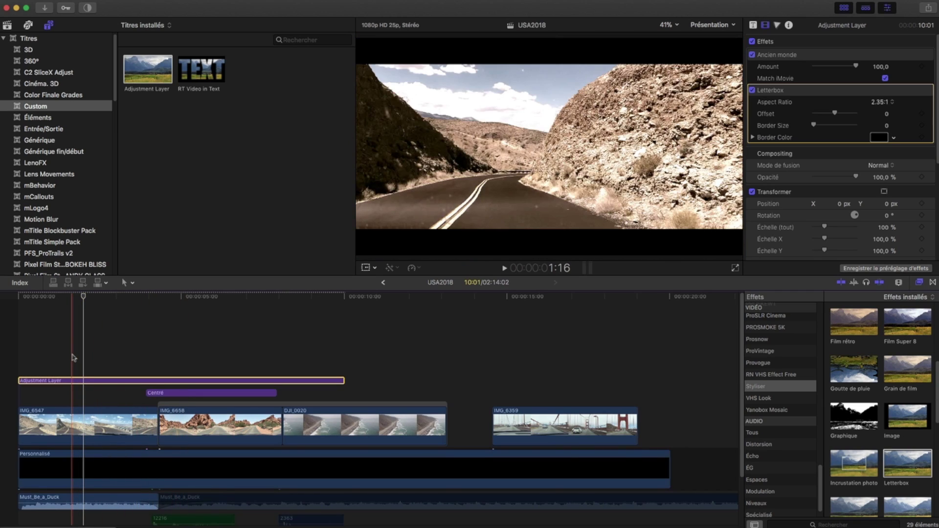
click(89, 416)
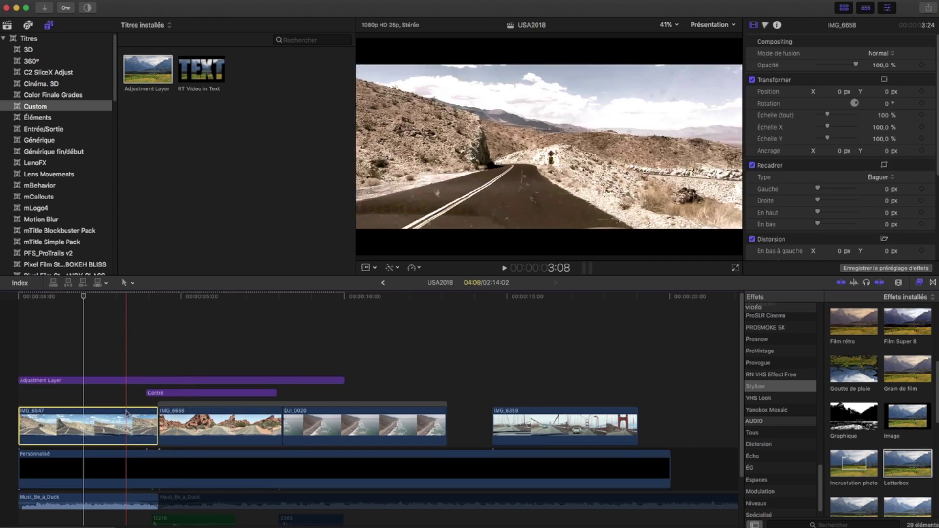
- Review IMG_6547's colour correction, then select the adjustment layer to check its effects
click(195, 423)
click(125, 424)
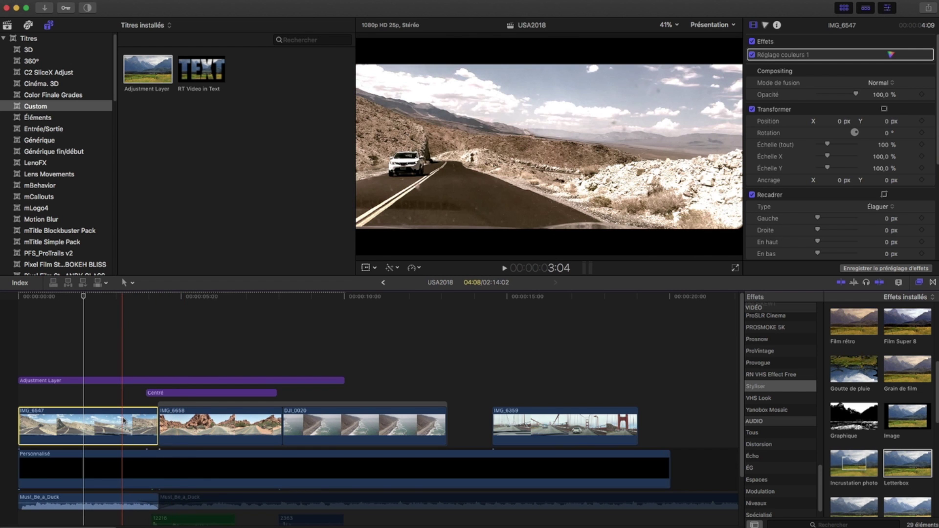
click(129, 380)
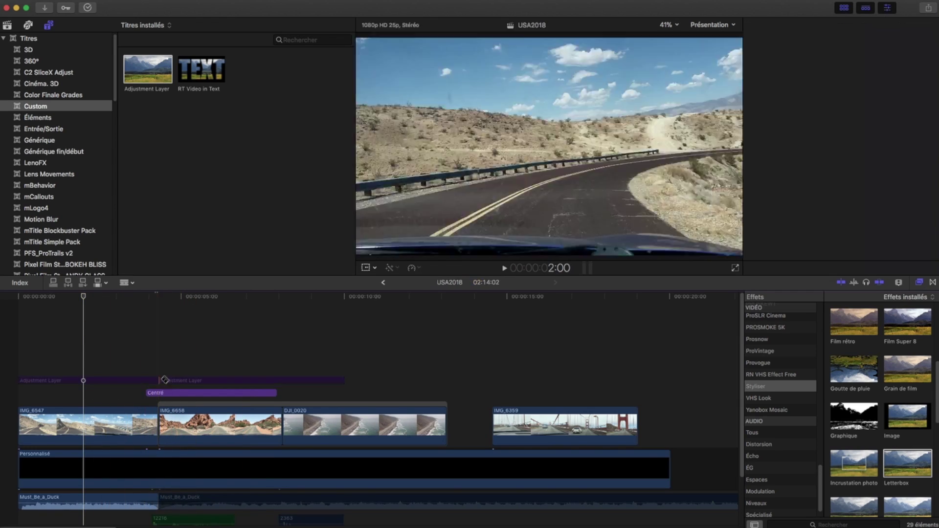
- Set IMG_6658's Color Board master colour to 11°, -22% to reduce its red cast
click(224, 381)
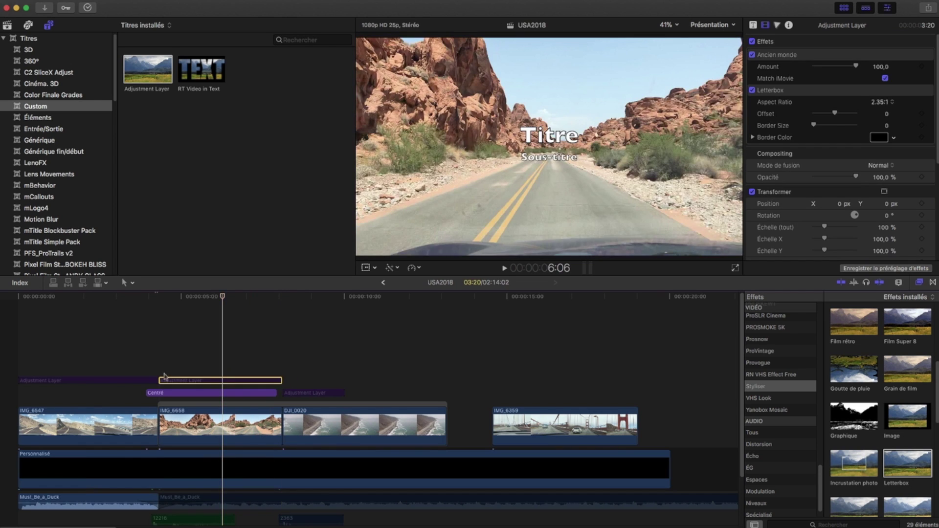
shift+click(118, 380)
click(215, 381)
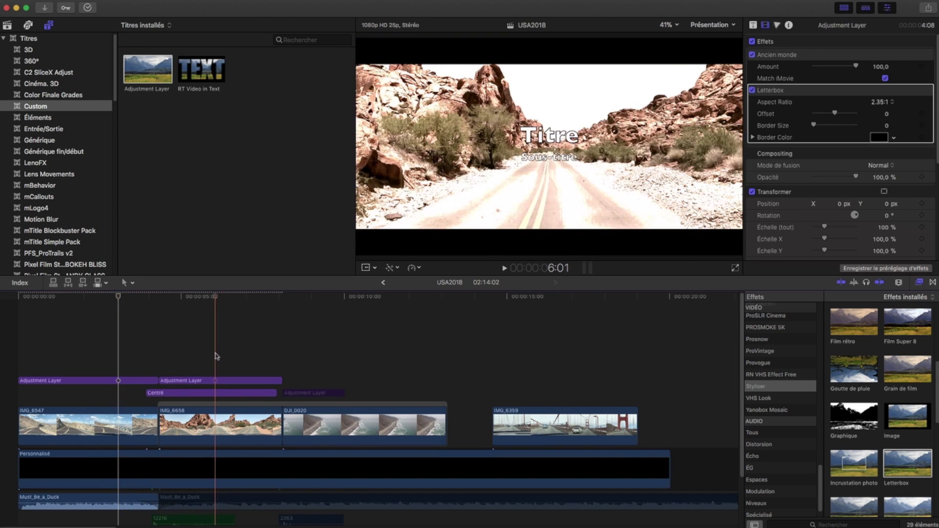
click(216, 426)
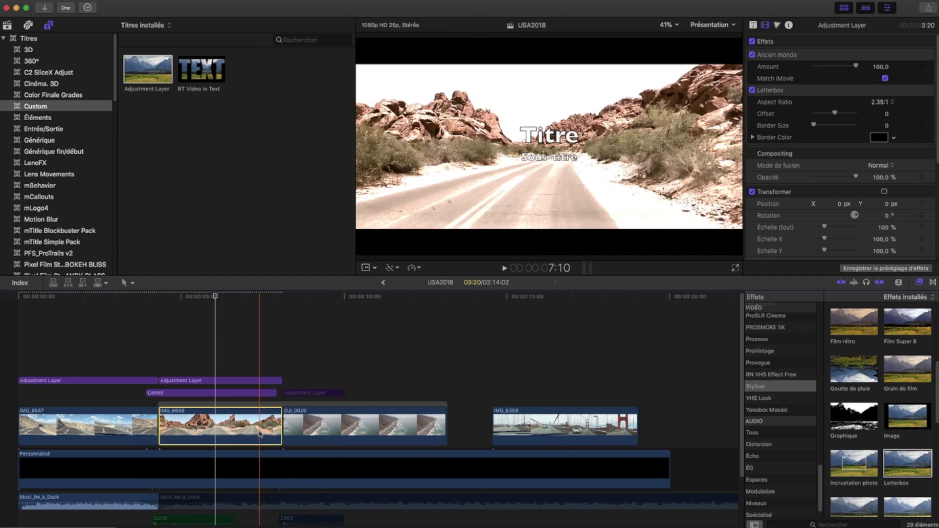
scroll(844, 97, down, 5)
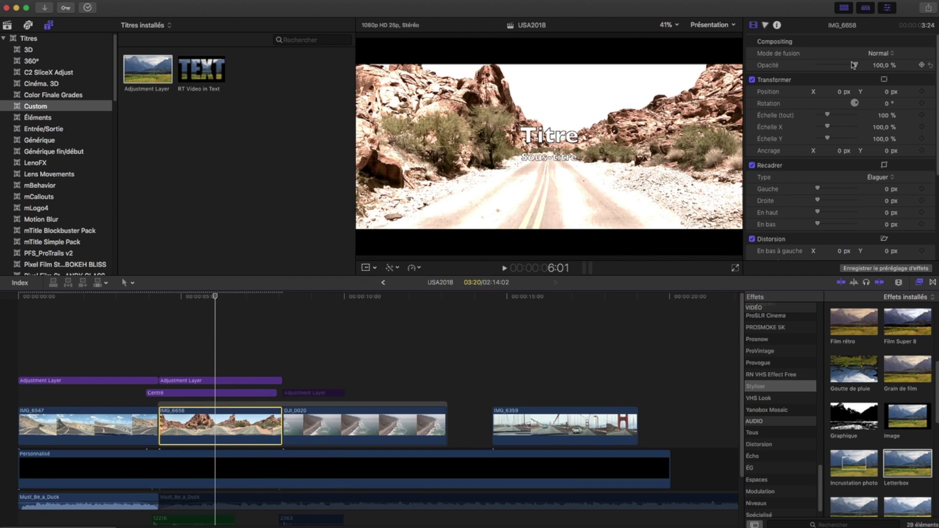
click(767, 24)
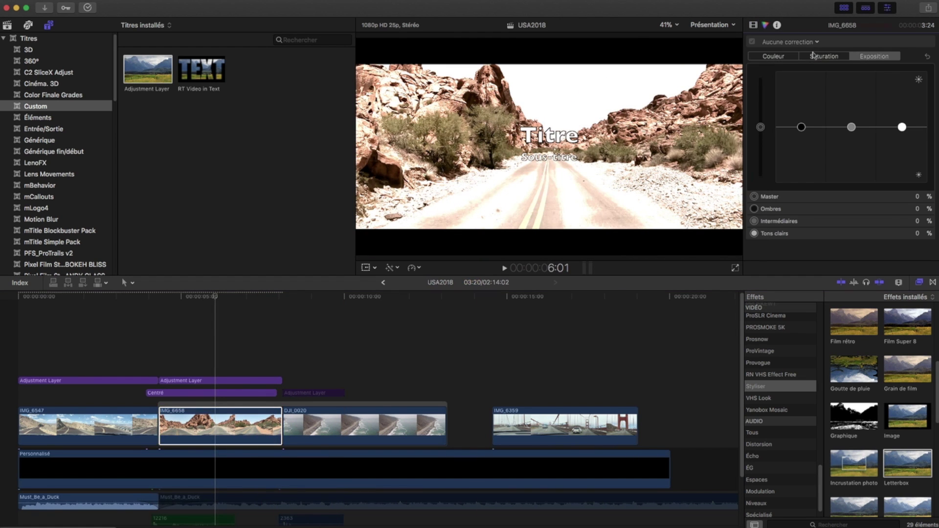
drag(806, 127, 759, 140)
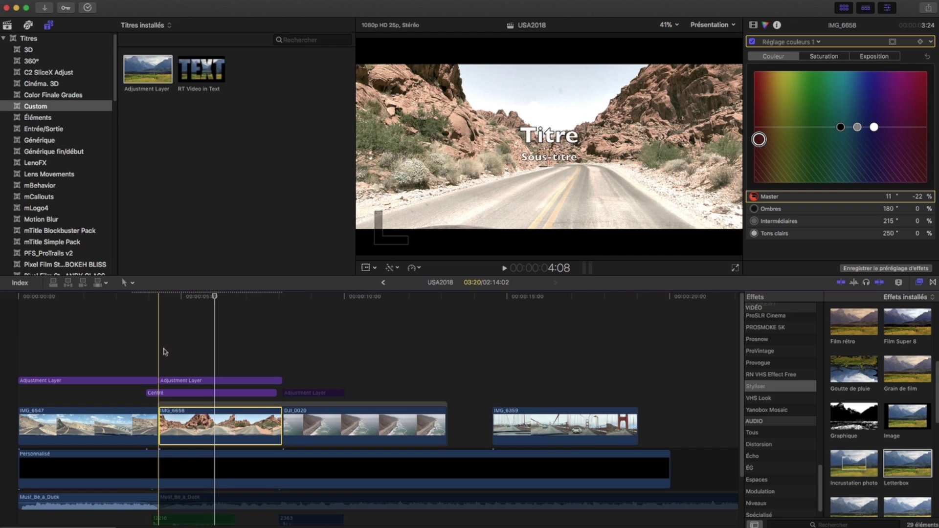
click(117, 427)
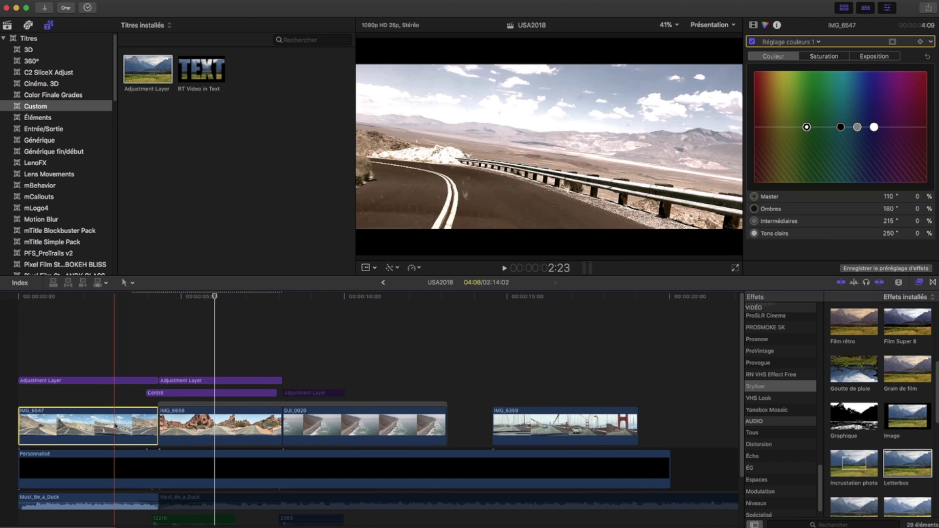